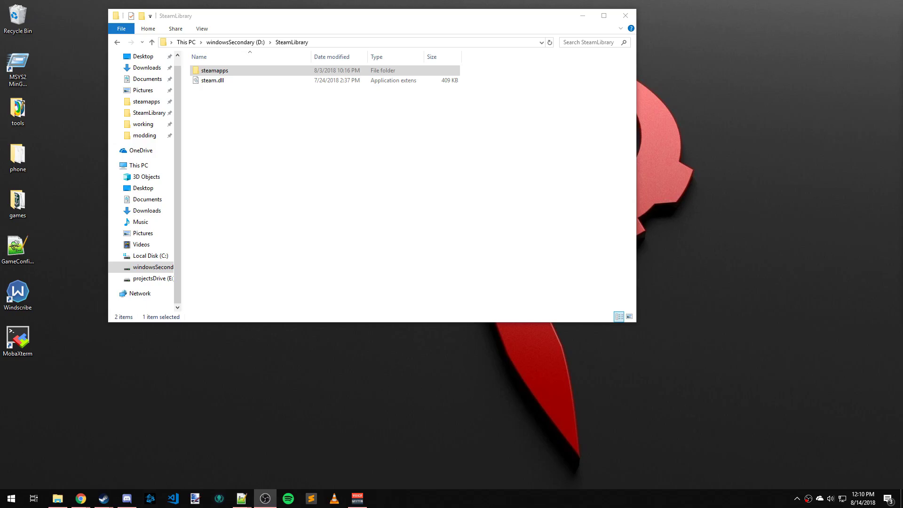
# Switch to Chrome to view the Steam discussion about the SDK Singleplayer 2013 library error, and minimize the browser
pyautogui.hotkey('alt', 'Tab')
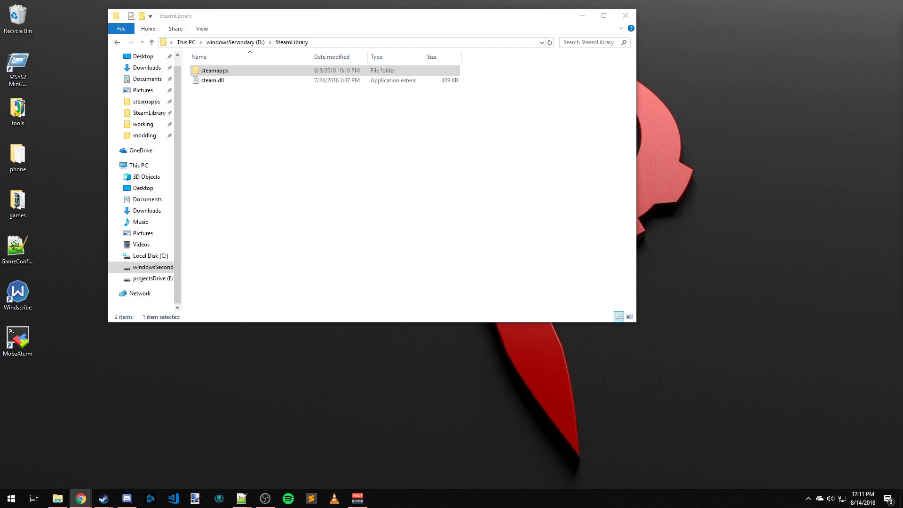
pyautogui.hotkey('alt', 'Tab')
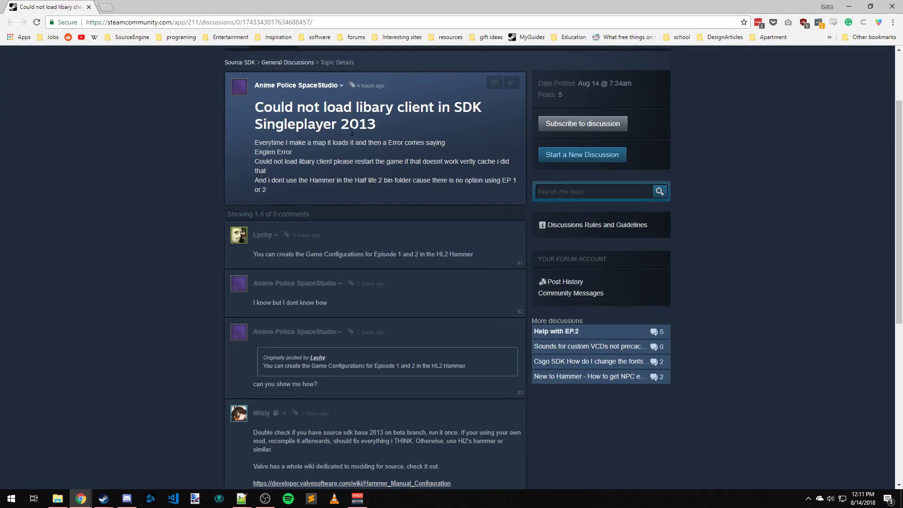
pyautogui.press('super+Down')
pyautogui.press('super+Down')
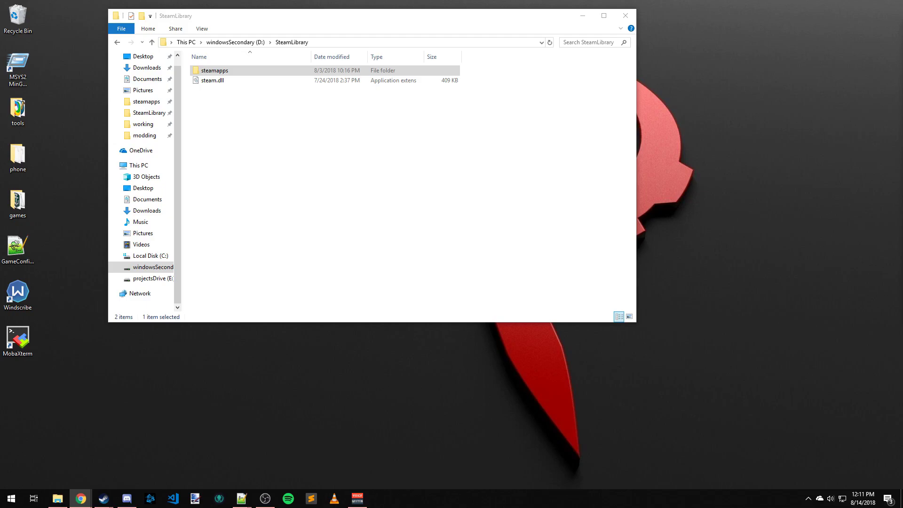
# Open the steamapps\common\Half-Life 2\bin folder inside SteamLibrary
pyautogui.click(210, 73)
pyautogui.doubleClick(210, 71)
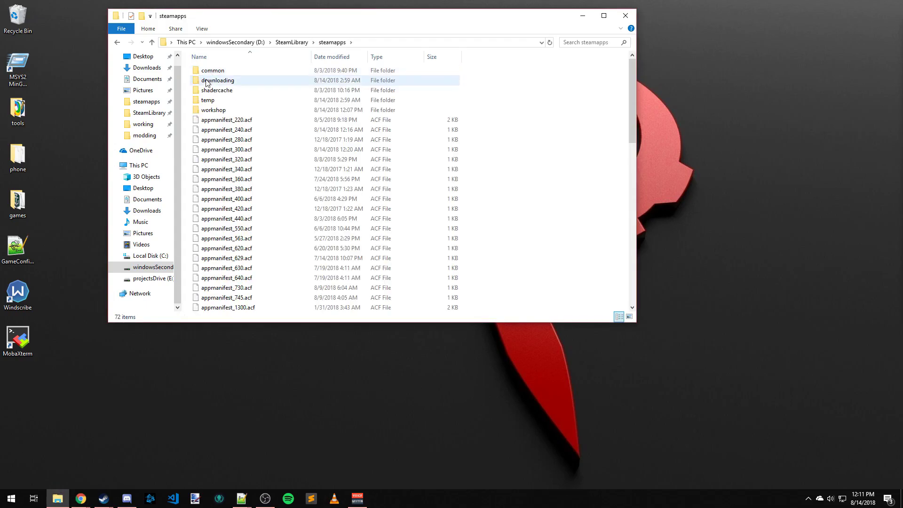
pyautogui.doubleClick(214, 72)
pyautogui.scroll(-5, 231, 191)
pyautogui.doubleClick(231, 190)
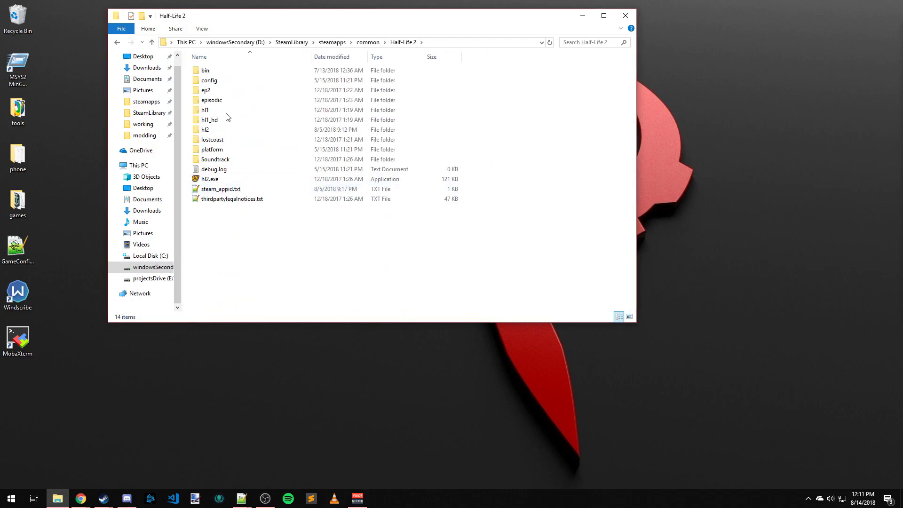
pyautogui.doubleClick(217, 73)
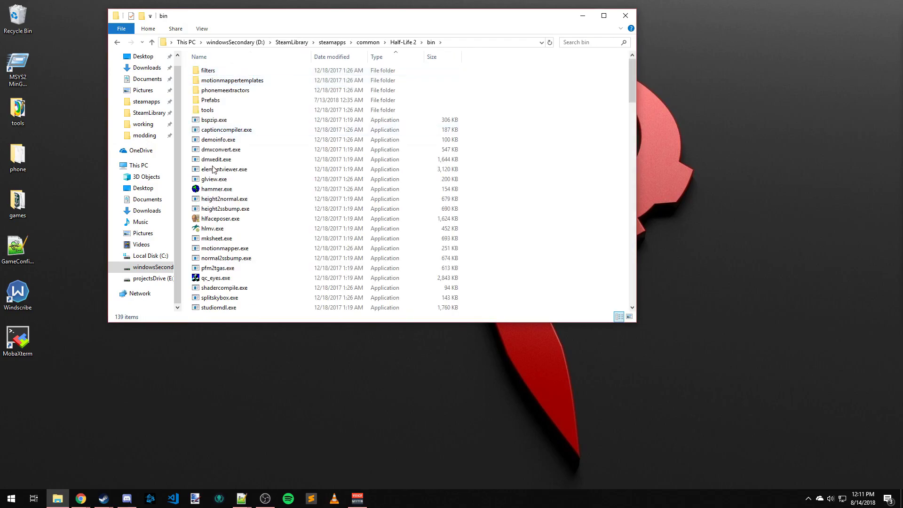
# Launch the Hammer editor from hammer.exe in the Half-Life 2 bin folder
pyautogui.scroll(-4, 253, 214)
pyautogui.scroll(10, 252, 214)
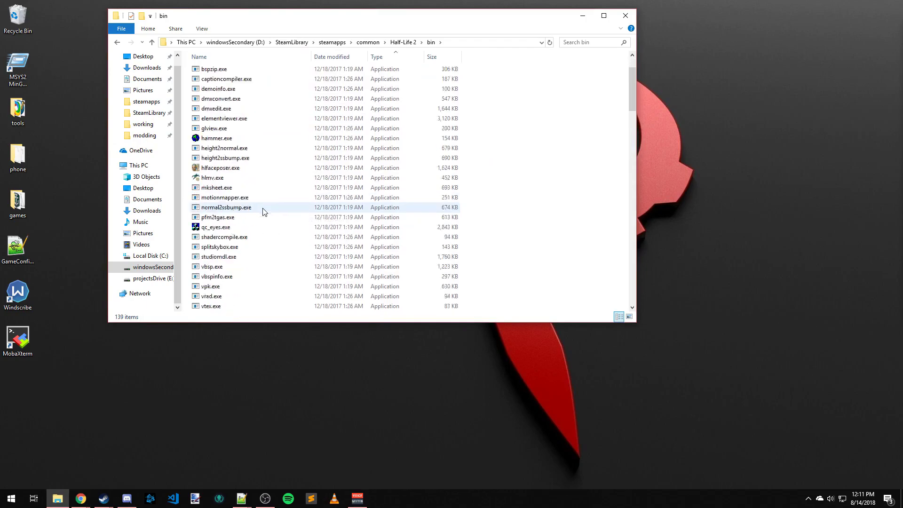
pyautogui.doubleClick(232, 141)
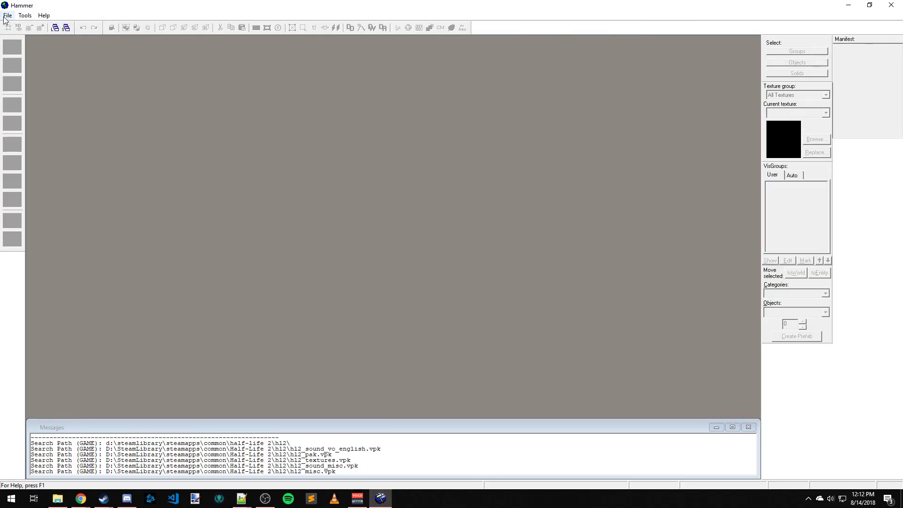
# Examine the Half-Life 2 game configuration in Hammer's options and close Hammer without changing anything
pyautogui.click(25, 16)
pyautogui.click(42, 37)
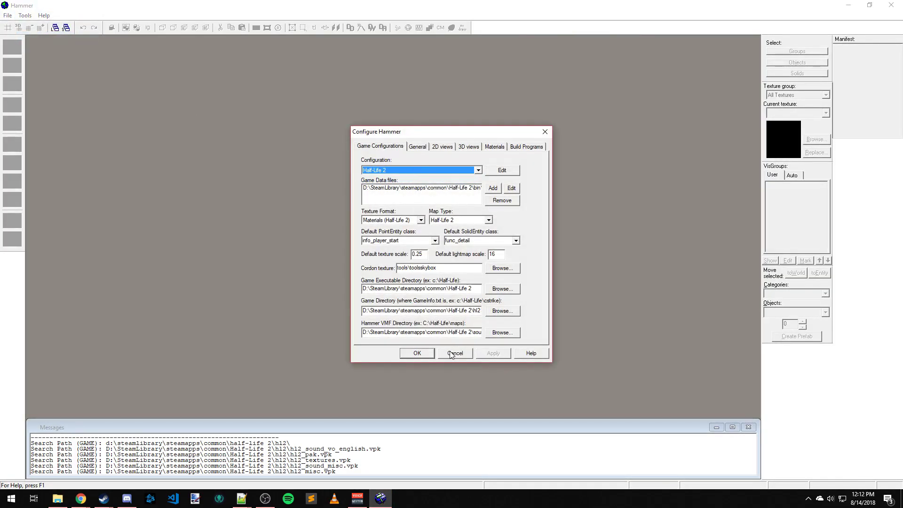
pyautogui.click(453, 353)
pyautogui.click(890, 5)
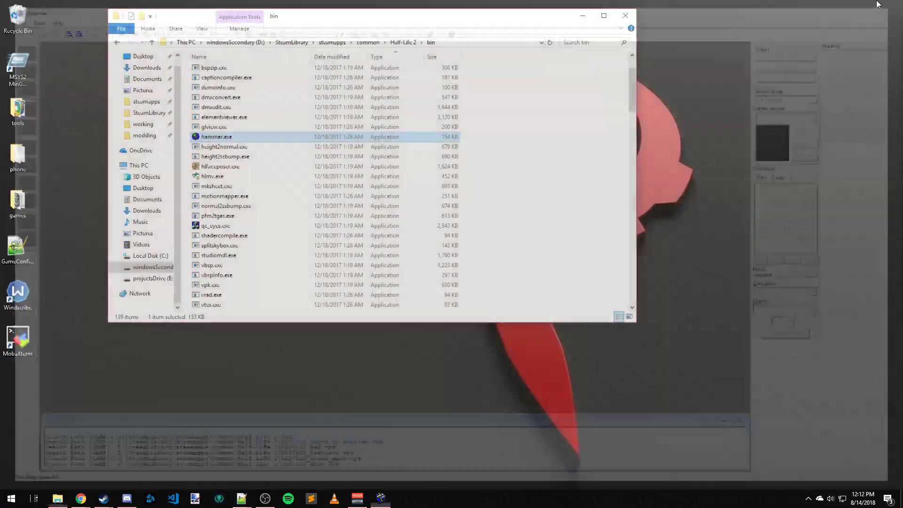
# Open GameConfig.txt from the Half-Life 2 bin folder in Notepad++ and reload its modified contents
pyautogui.scroll(-3, 288, 221)
pyautogui.scroll(-20, 289, 221)
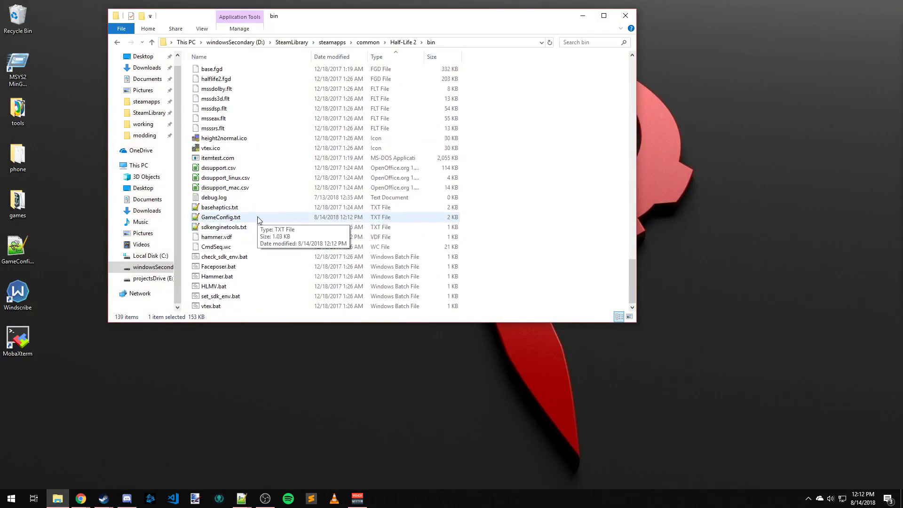
pyautogui.doubleClick(253, 218)
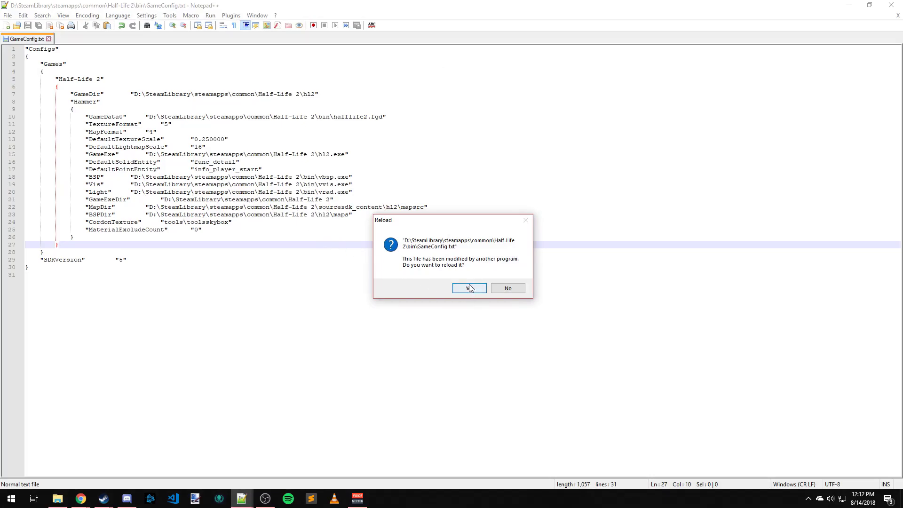
pyautogui.click(467, 286)
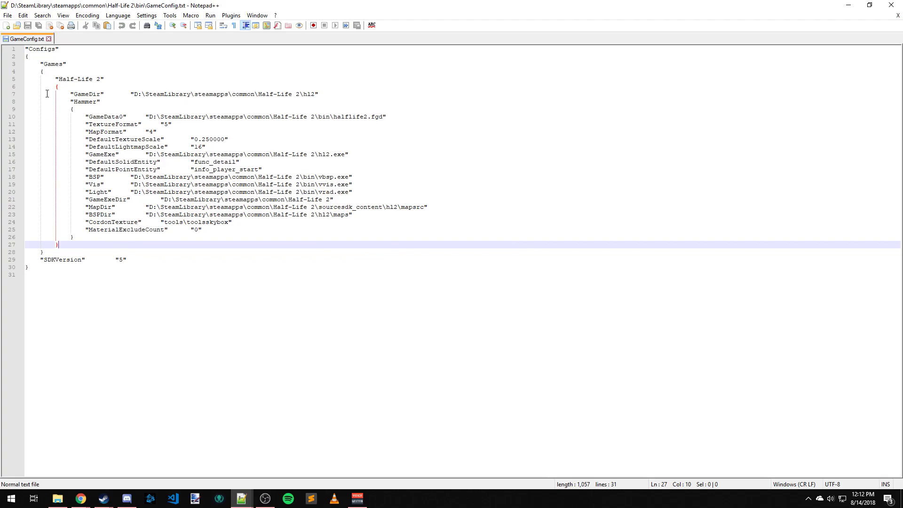
# Duplicate the entire "Half-Life 2" configuration block directly below the original, inside "Games"
pyautogui.moveTo(54, 79); pyautogui.dragTo(96, 246)
pyautogui.hotkey('ctrl', 'c')
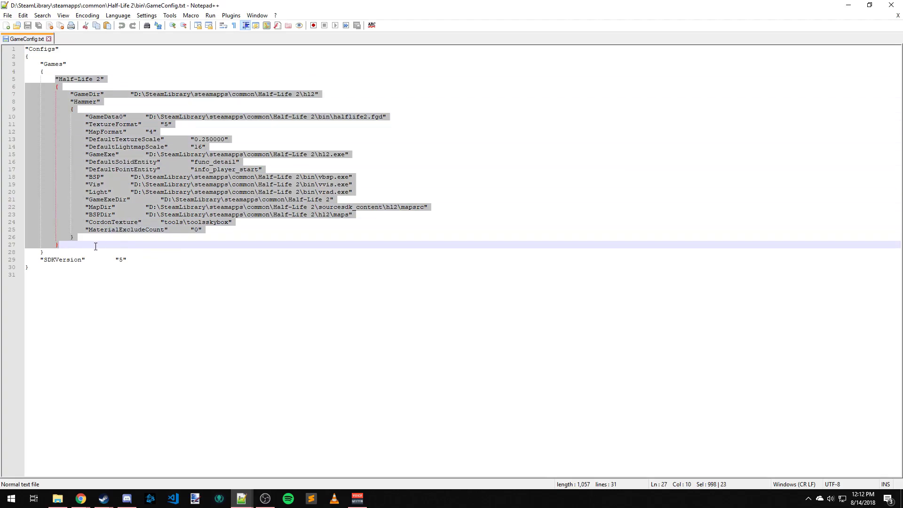
pyautogui.click(92, 244)
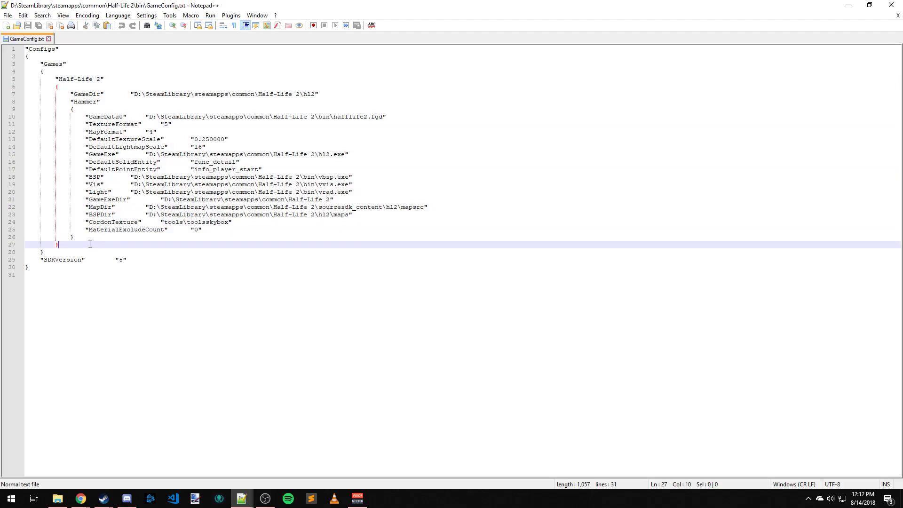
pyautogui.press('Return')
pyautogui.hotkey('ctrl', 'v')
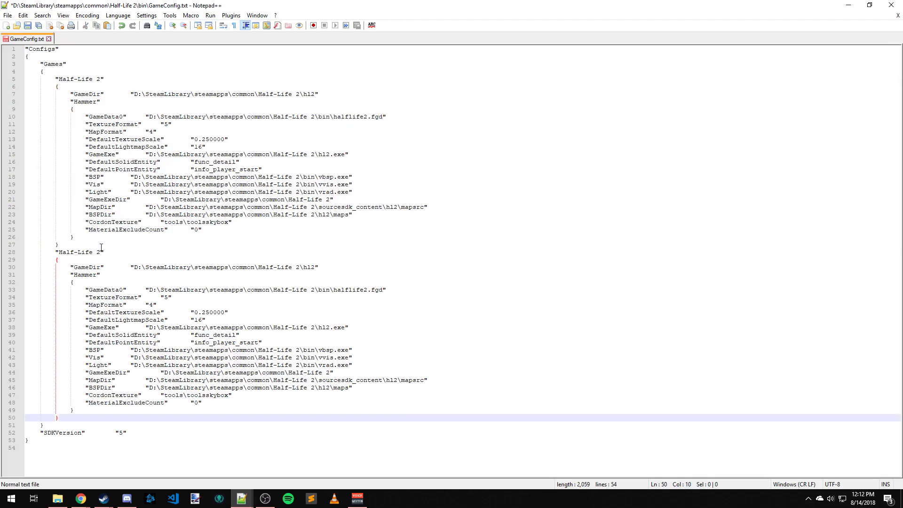
# Rename the duplicated configuration block to "HL2 Episode 2"
pyautogui.click(101, 249)
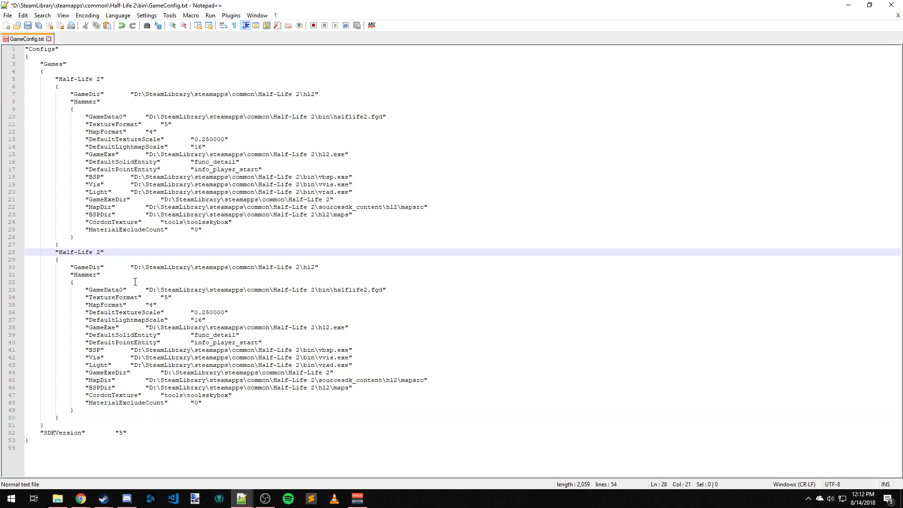
pyautogui.keyDown('shift'); pyautogui.click(59, 252); pyautogui.keyUp('shift')
pyautogui.write('HL2 Episode 2')
# Switch to File Explorer, open the ep2 folder inside Half-Life 2 and copy its full path
pyautogui.click(66, 500)
pyautogui.click(394, 42)
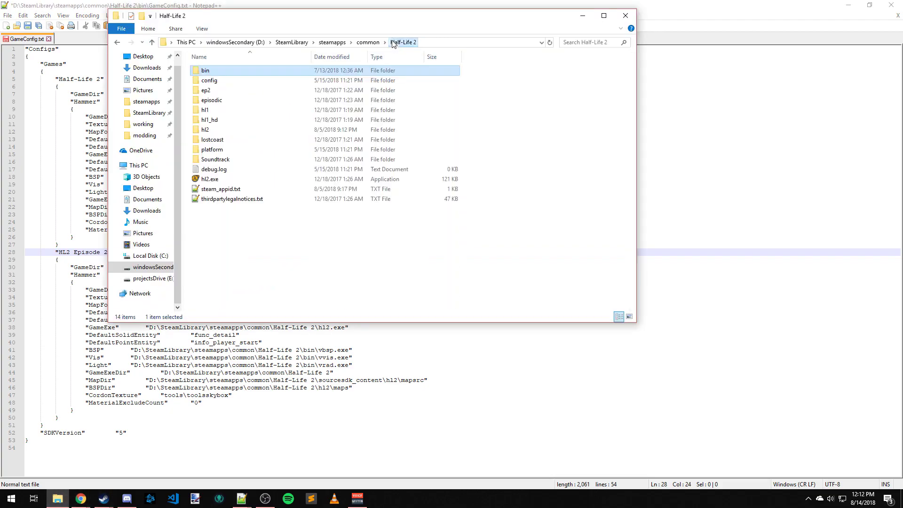
pyautogui.moveTo(430, 17); pyautogui.dragTo(618, 111)
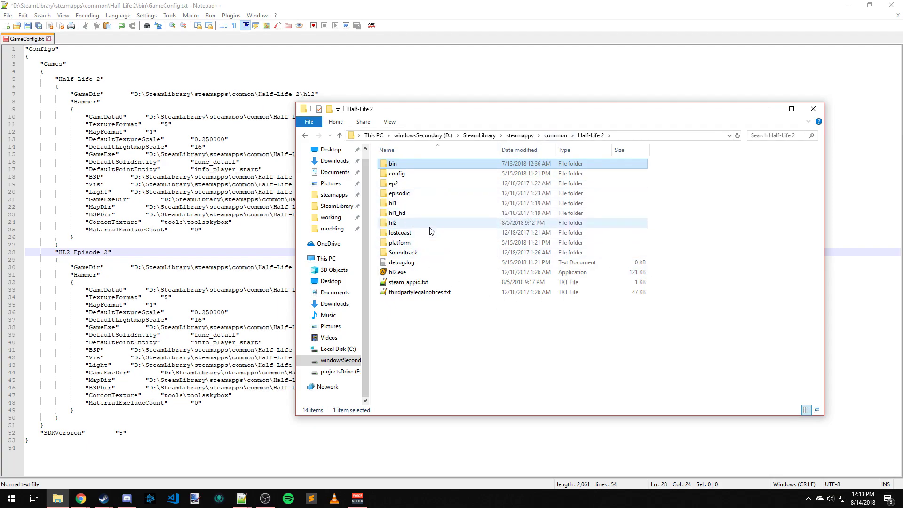
pyautogui.doubleClick(403, 185)
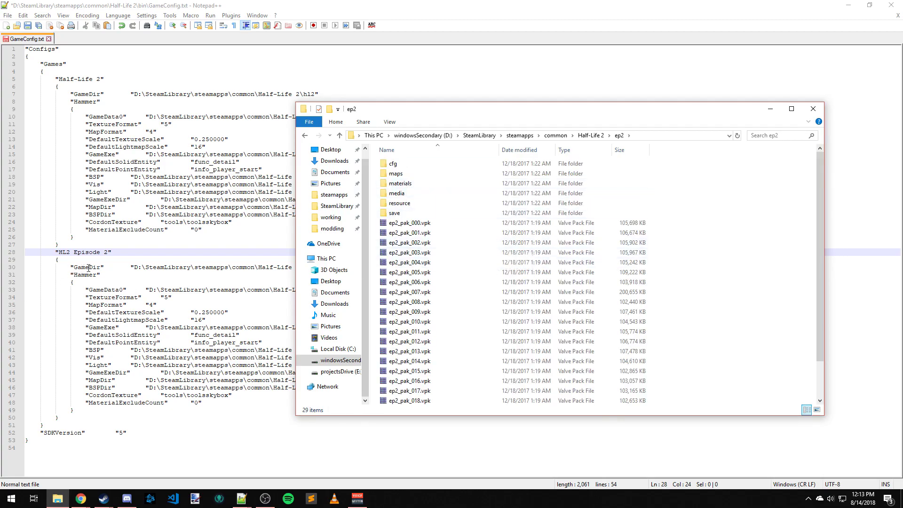
pyautogui.scroll(-2, 395, 263)
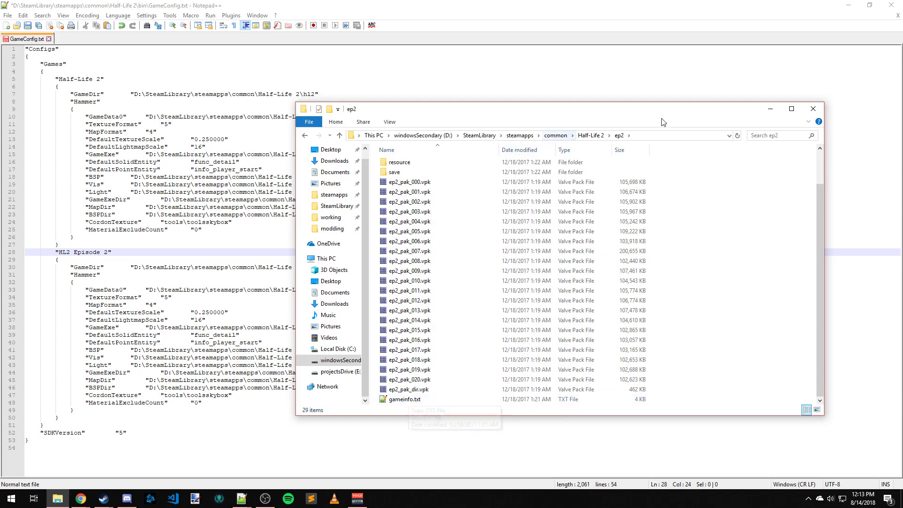
pyautogui.click(657, 135)
pyautogui.hotkey('ctrl', 'c')
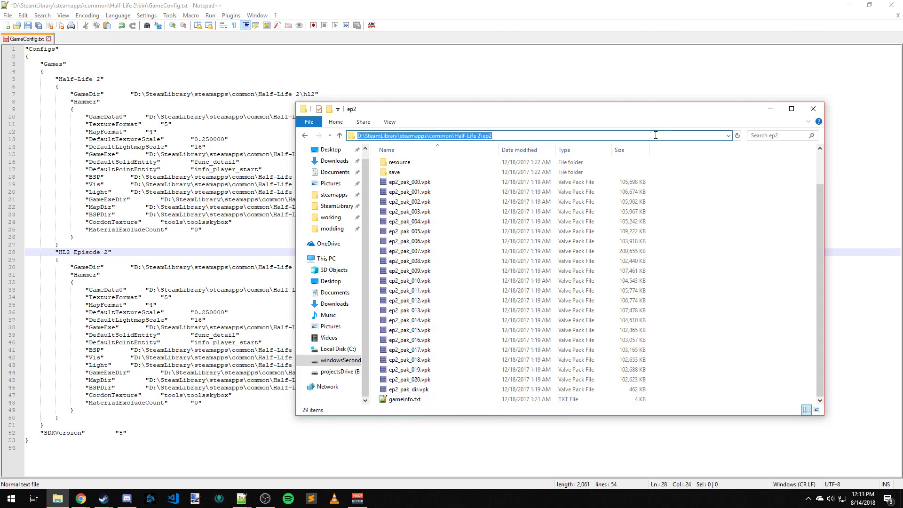
# In Notepad++, set the GameDir of "HL2 Episode 2" to D:\SteamLibrary\steamapps\common\Half-Life 2\ep2
pyautogui.click(390, 85)
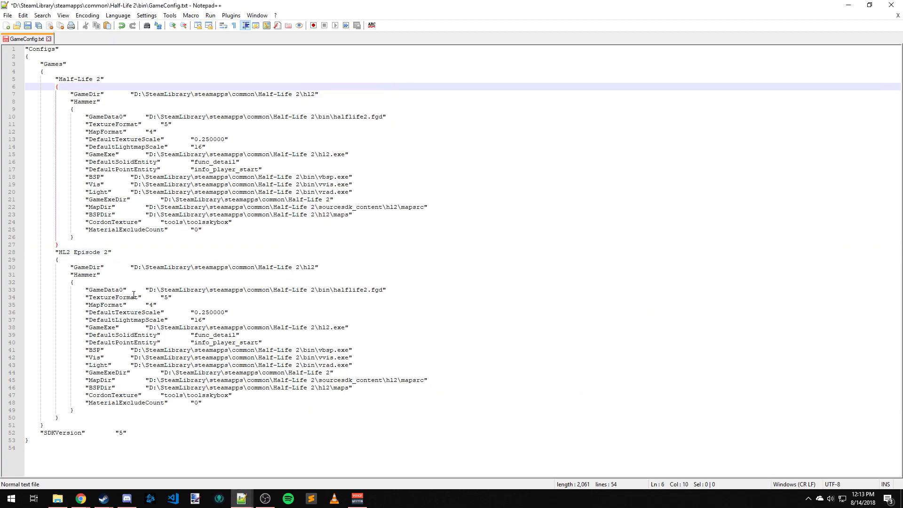
pyautogui.moveTo(134, 267); pyautogui.dragTo(315, 268)
pyautogui.hotkey('ctrl', 'v')
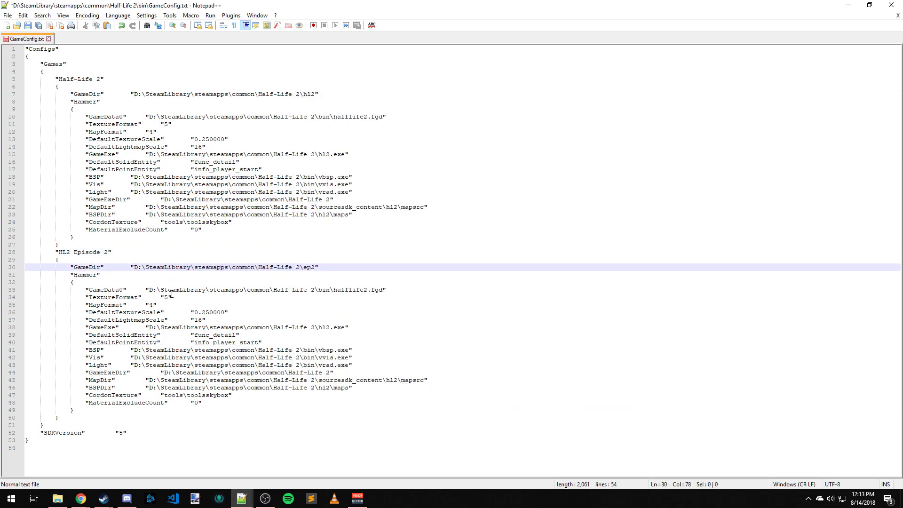
pyautogui.click(110, 278)
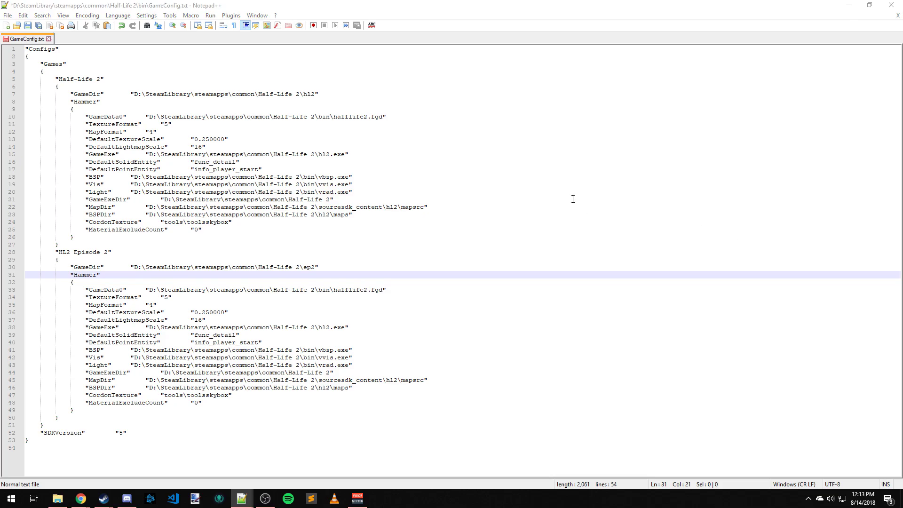
# Search the Half-Life 2 folder in File Explorer for *.fgd files, clear the search and return to GameConfig.txt
pyautogui.click(382, 288)
pyautogui.click(57, 498)
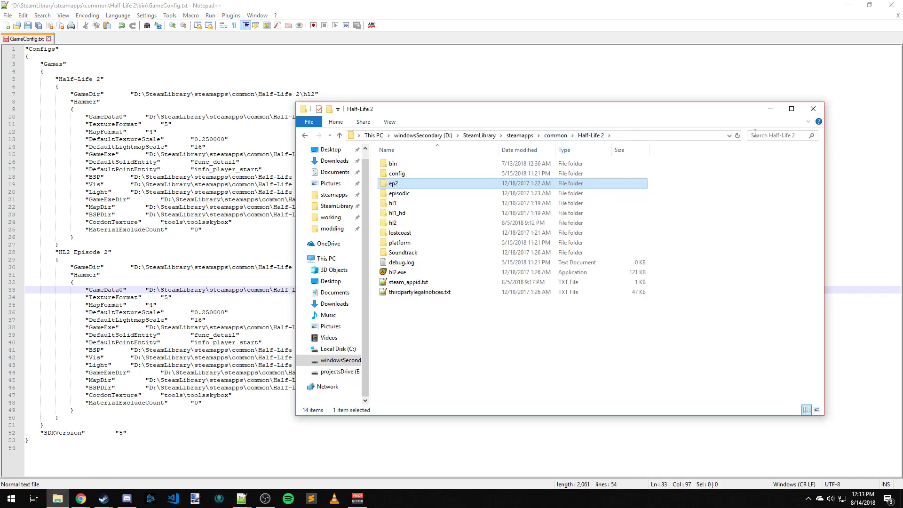
pyautogui.click(761, 136)
pyautogui.write('*.fgd')
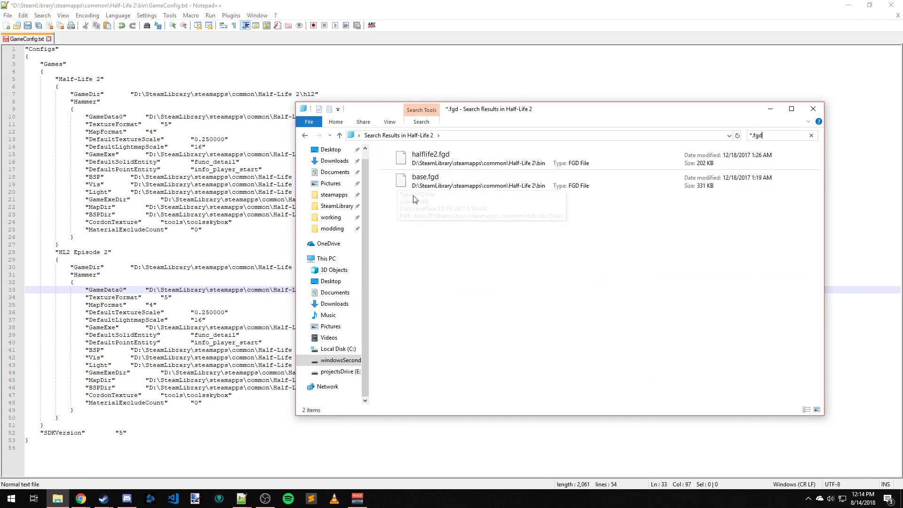
pyautogui.press('Escape')
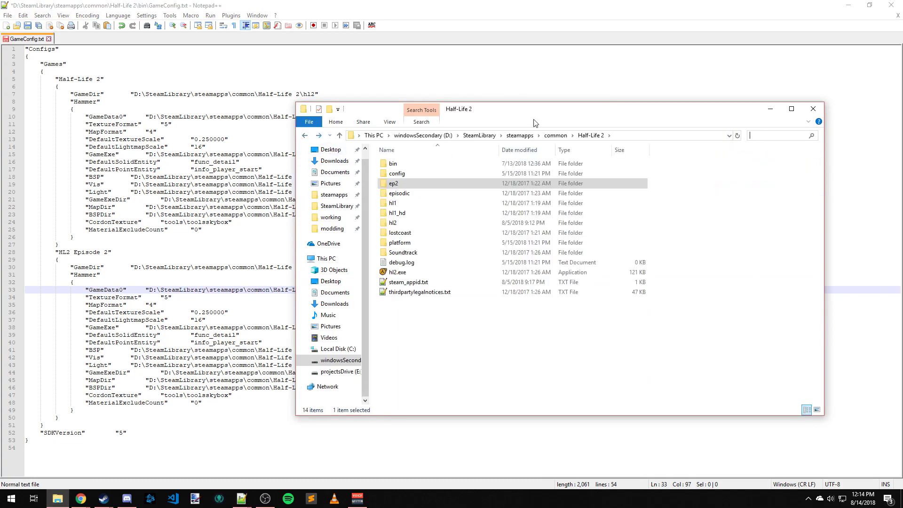
pyautogui.moveTo(579, 112); pyautogui.dragTo(601, 58)
pyautogui.click(161, 298)
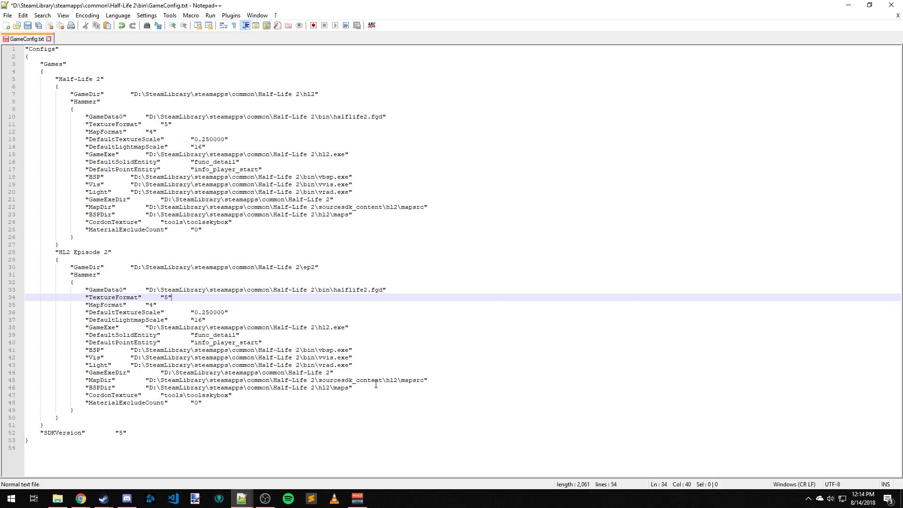
# Locate the MapDir entry of "HL2 Episode 2" and open the Half-Life 2\ep2\maps folder in File Explorer
pyautogui.click(402, 380)
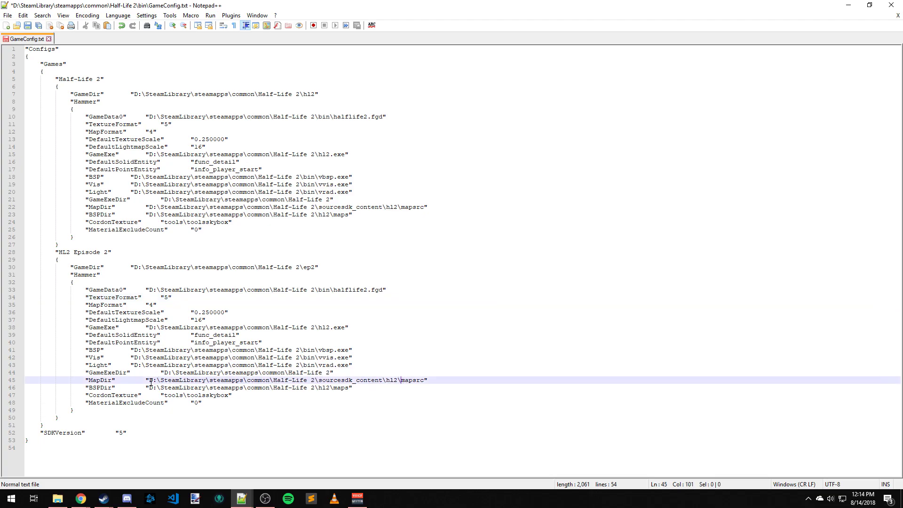
pyautogui.click(57, 498)
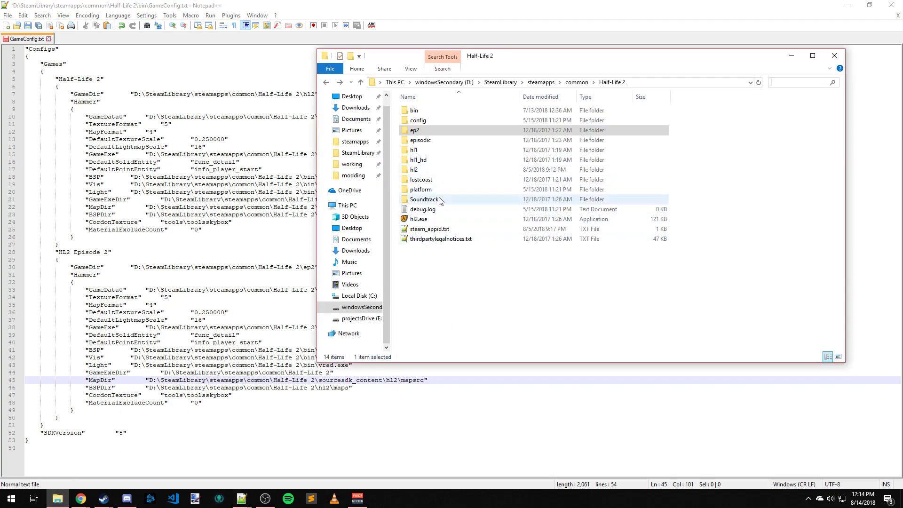
pyautogui.click(420, 131)
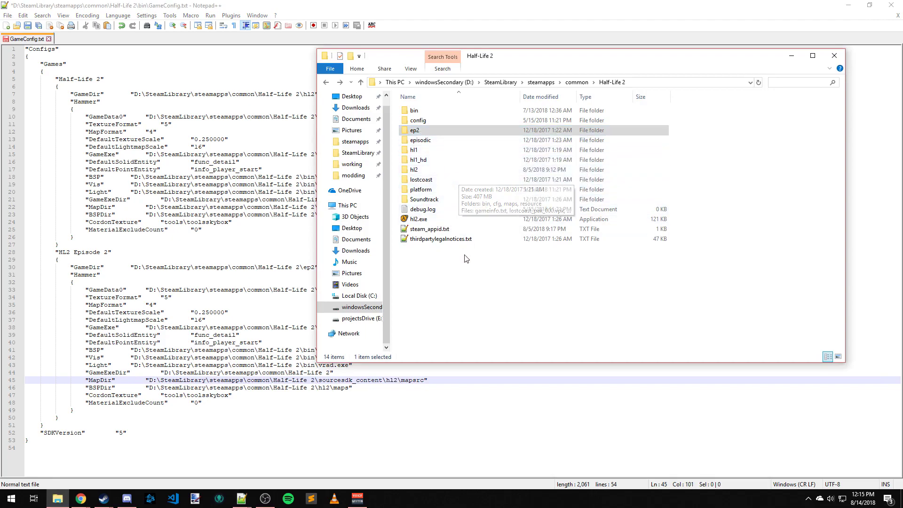
pyautogui.click(463, 271)
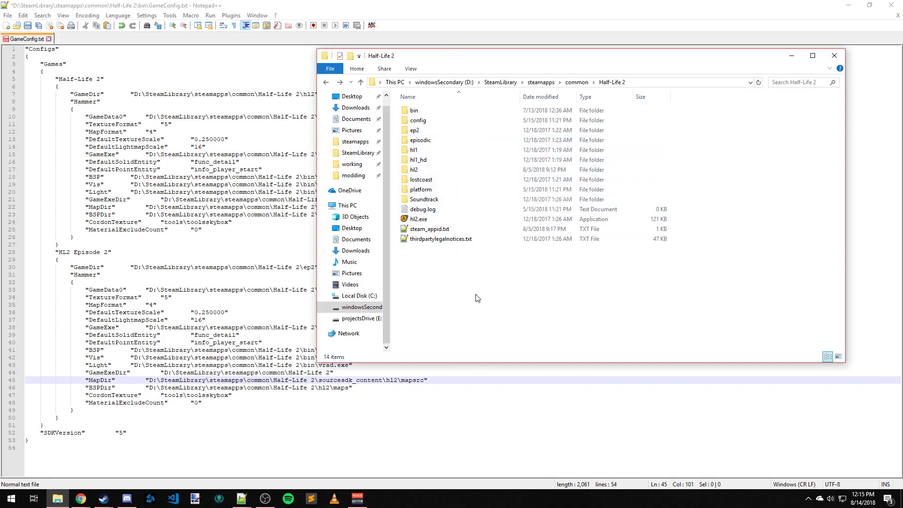
pyautogui.doubleClick(410, 133)
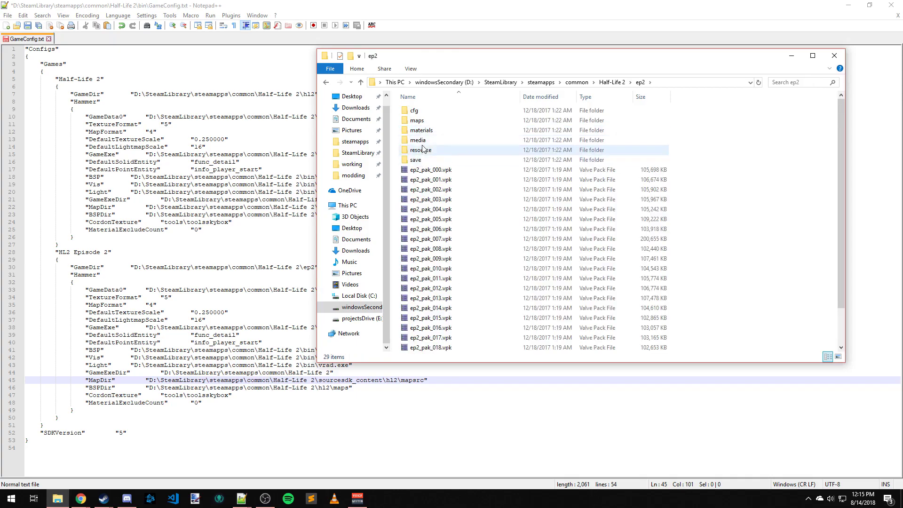
pyautogui.doubleClick(425, 124)
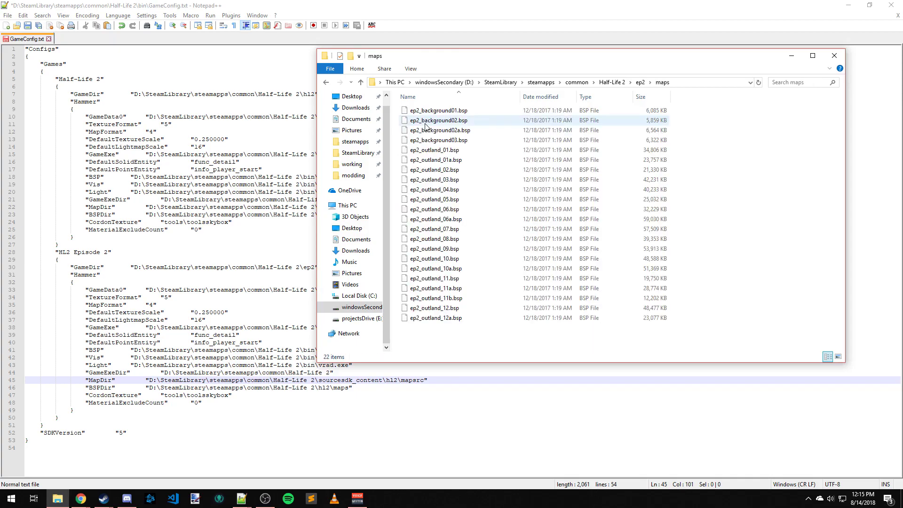
# Copy the path of the open ep2\maps folder and set the MapDir of "HL2 Episode 2" to D:\SteamLibrary\steamapps\common\Half-Life 2\ep2\maps
pyautogui.click(691, 82)
pyautogui.hotkey('ctrl', 'c')
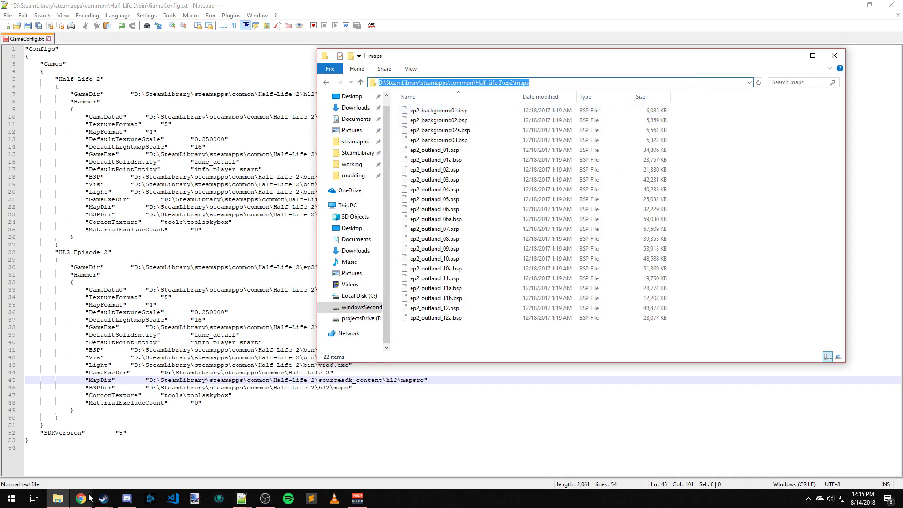
pyautogui.click(149, 380)
pyautogui.moveTo(149, 380); pyautogui.dragTo(424, 380)
pyautogui.hotkey('ctrl', 'v')
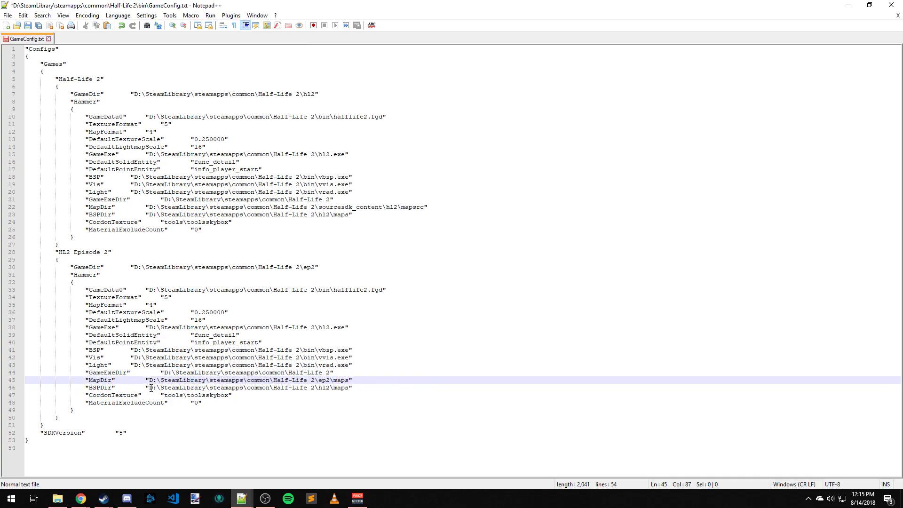
# Set the BSPDir of "HL2 Episode 2" to D:\SteamLibrary\steamapps\common\Half-Life 2\ep2\maps, and save and close GameConfig.txt
pyautogui.moveTo(150, 387); pyautogui.dragTo(350, 388)
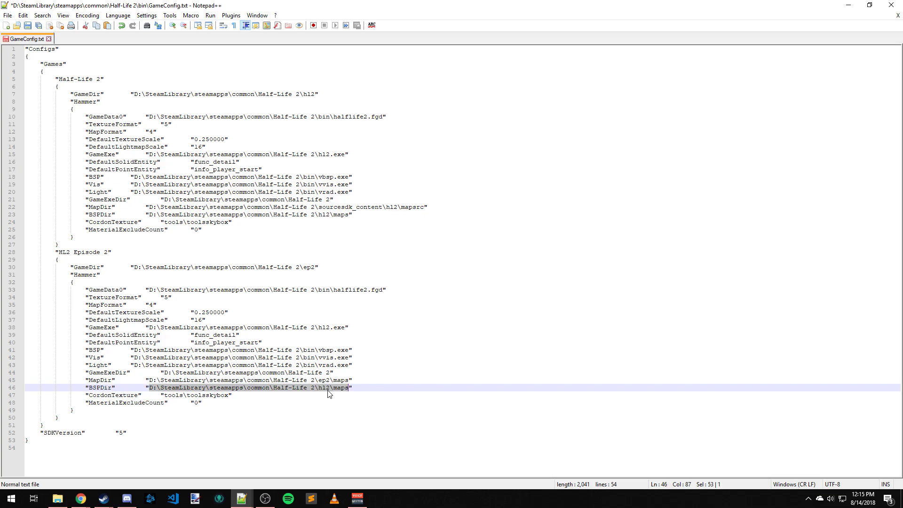
pyautogui.hotkey('ctrl', 'v')
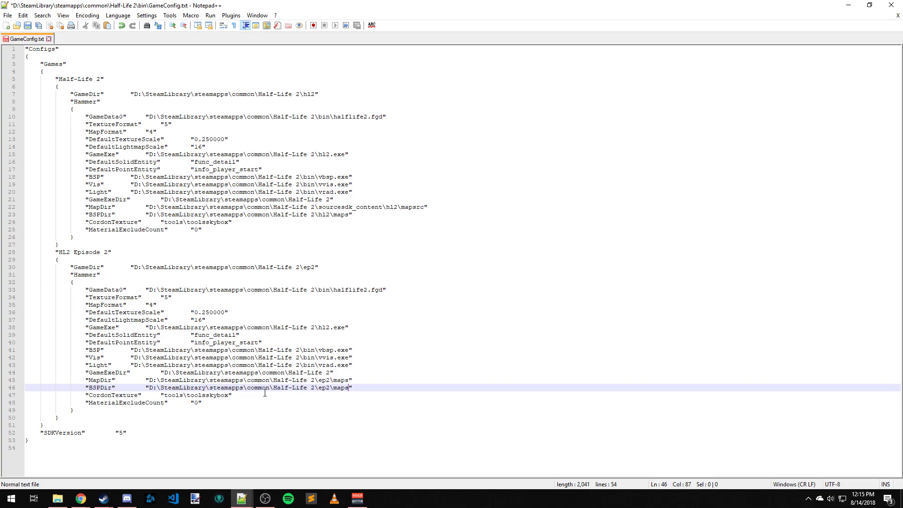
pyautogui.click(210, 395)
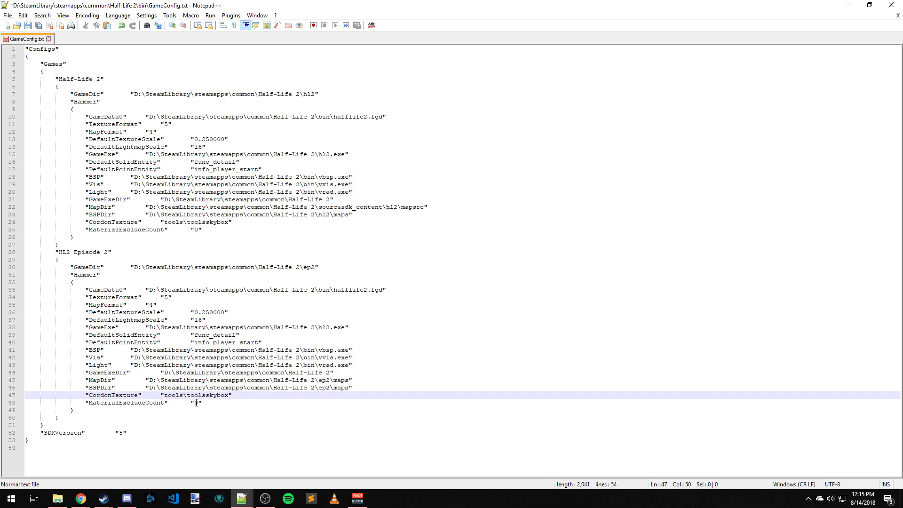
pyautogui.hotkey('ctrl', 's')
pyautogui.click(896, 15)
pyautogui.click(887, 6)
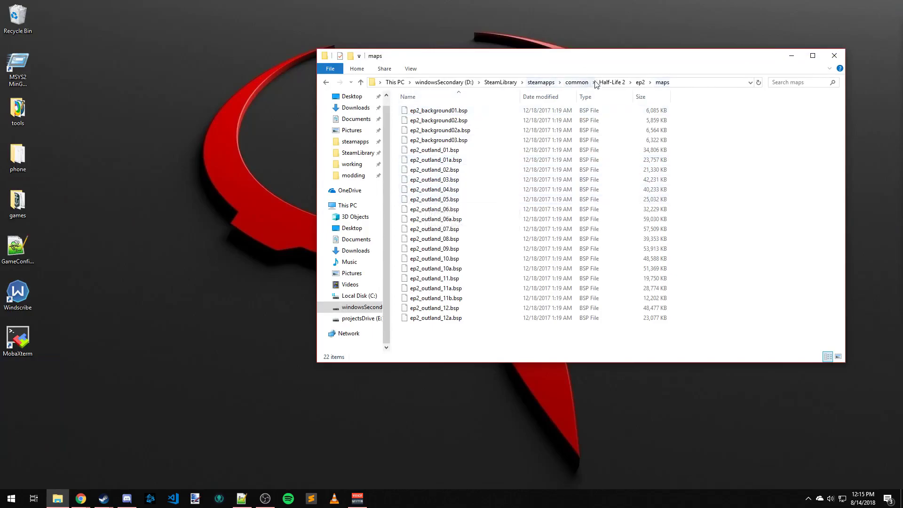
# Launch hammer.exe from the Half-Life 2\bin folder with the "HL2 Episode 2" game configuration
pyautogui.click(611, 82)
pyautogui.doubleClick(446, 111)
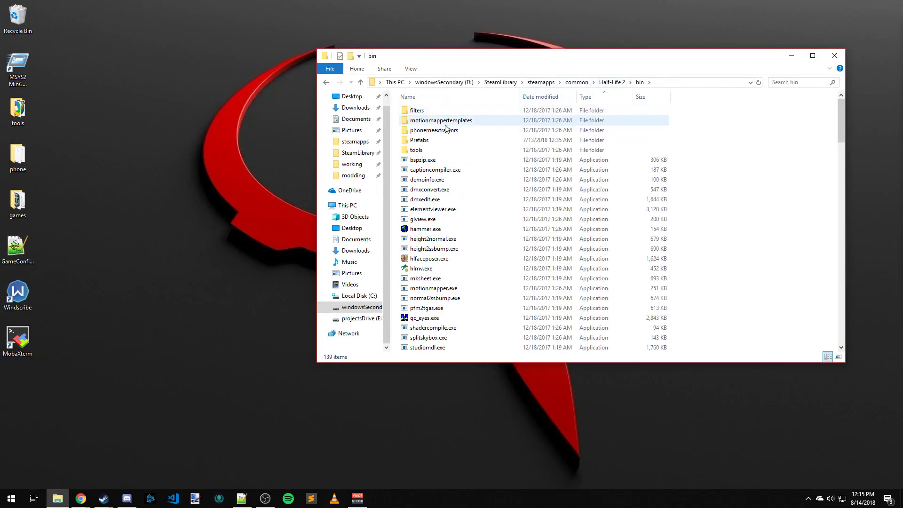
pyautogui.moveTo(507, 63); pyautogui.dragTo(313, 45)
pyautogui.doubleClick(242, 211)
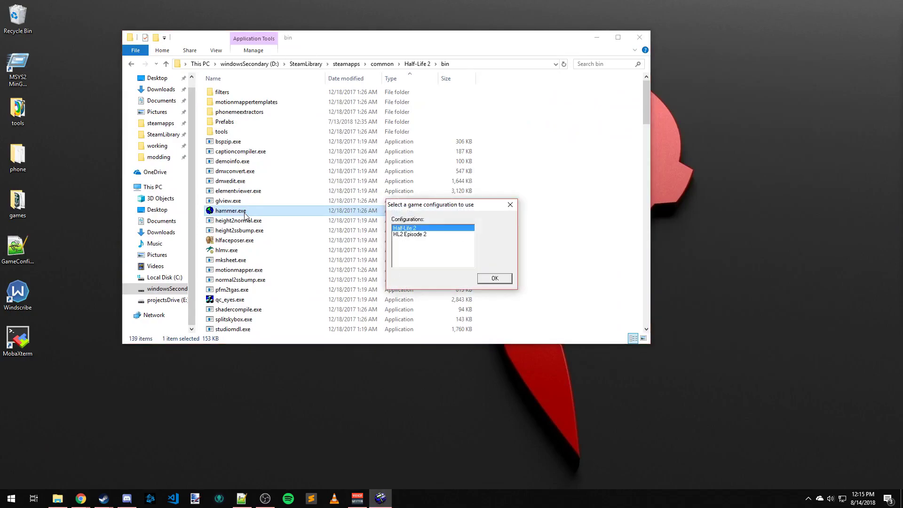
pyautogui.click(402, 234)
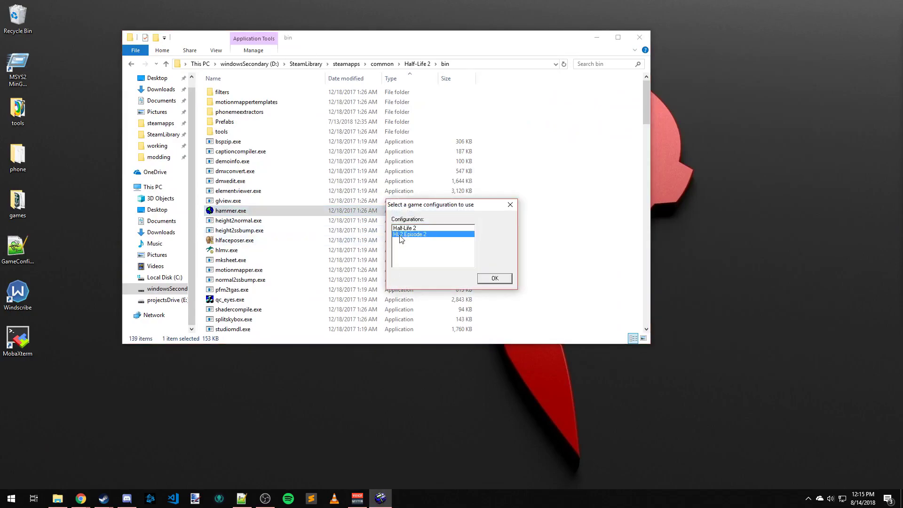
pyautogui.click(491, 280)
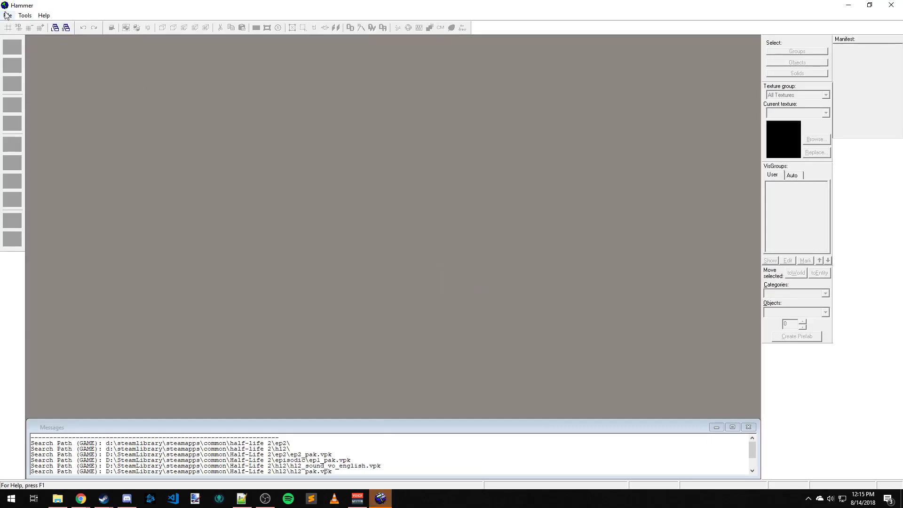
# Create a new map and set the current texture to the grey dev/dev_measuregeneric01b, filtering the textures by "dev"
pyautogui.click(7, 15)
pyautogui.click(19, 24)
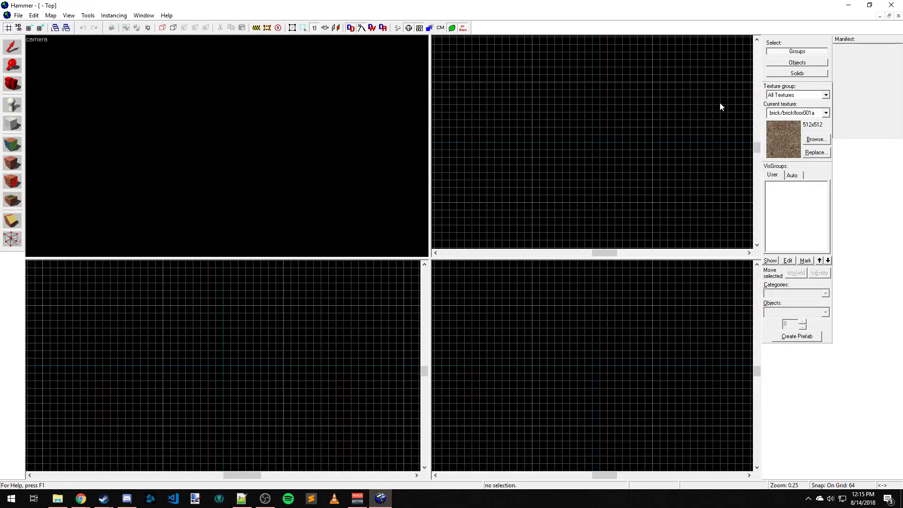
pyautogui.click(816, 139)
pyautogui.write('dev')
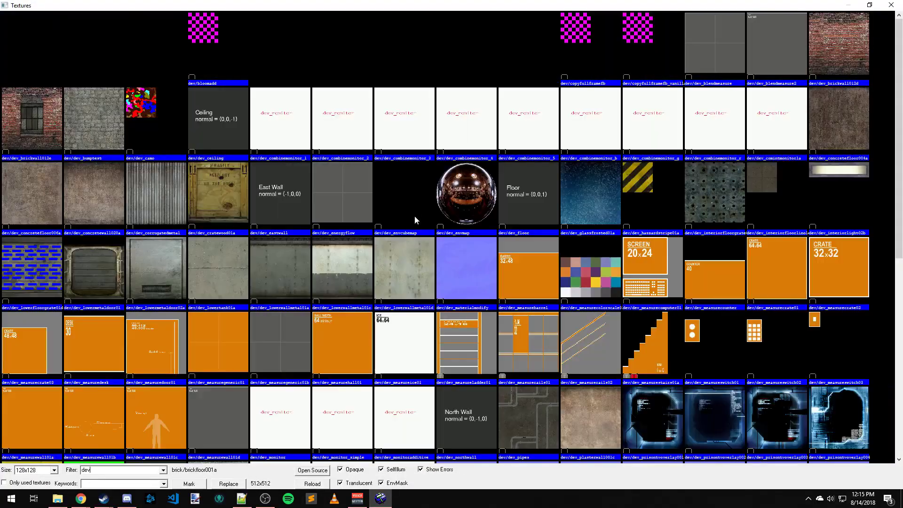
pyautogui.doubleClick(285, 348)
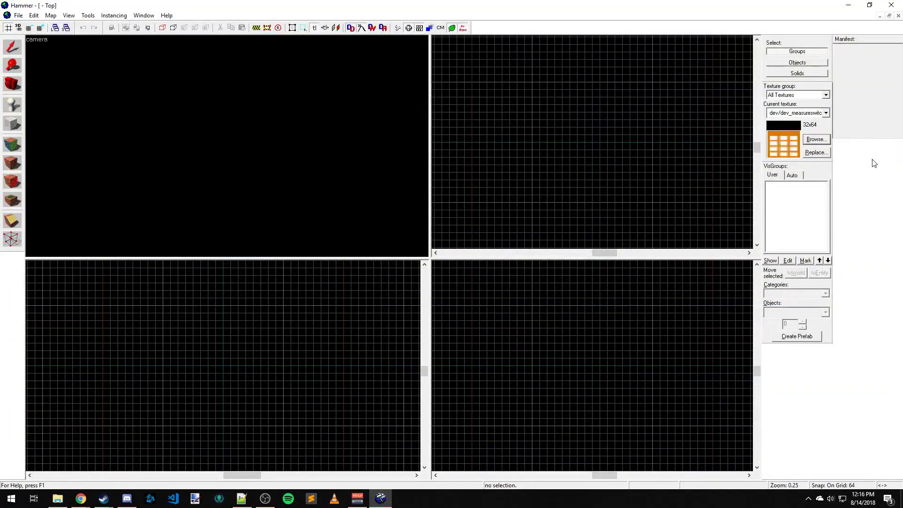
pyautogui.click(816, 139)
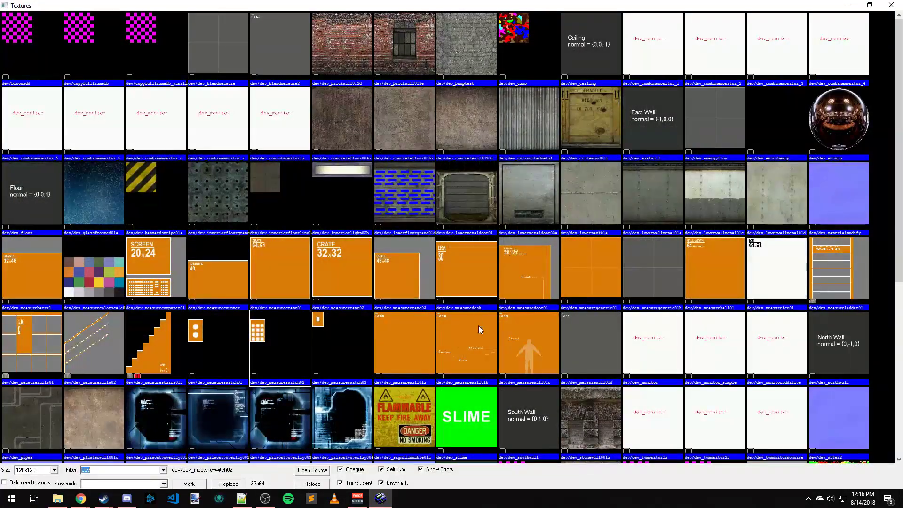
pyautogui.doubleClick(635, 258)
# Create a 1024 x 1024 x 64 floor block centred in the top view and copy it 512 units upward as the ceiling
pyautogui.click(12, 123)
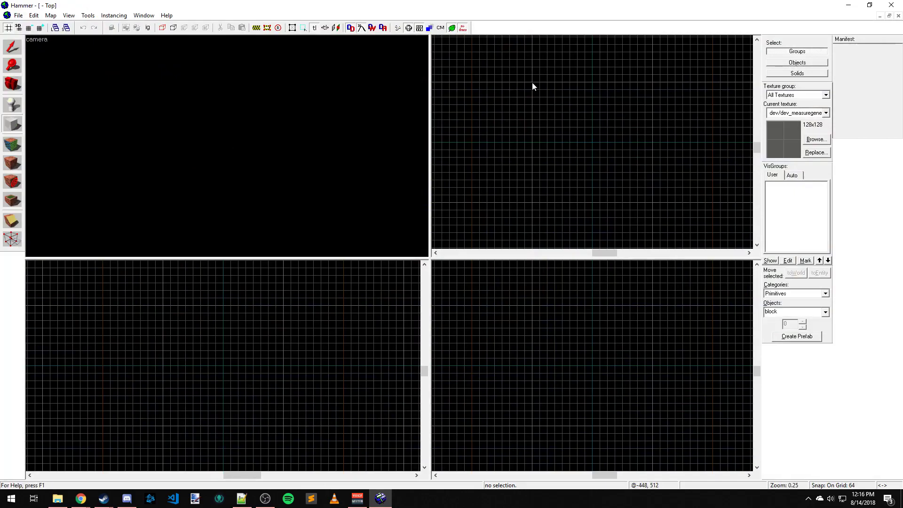
pyautogui.moveTo(533, 82); pyautogui.dragTo(653, 203)
pyautogui.press('Return')
pyautogui.hotkey('shift', 's')
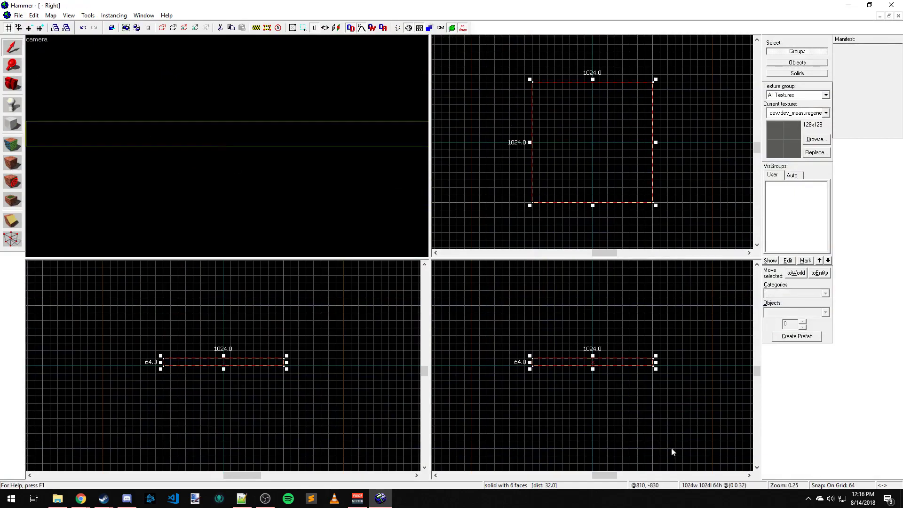
pyautogui.moveTo(548, 360); pyautogui.dragTo(548, 302)
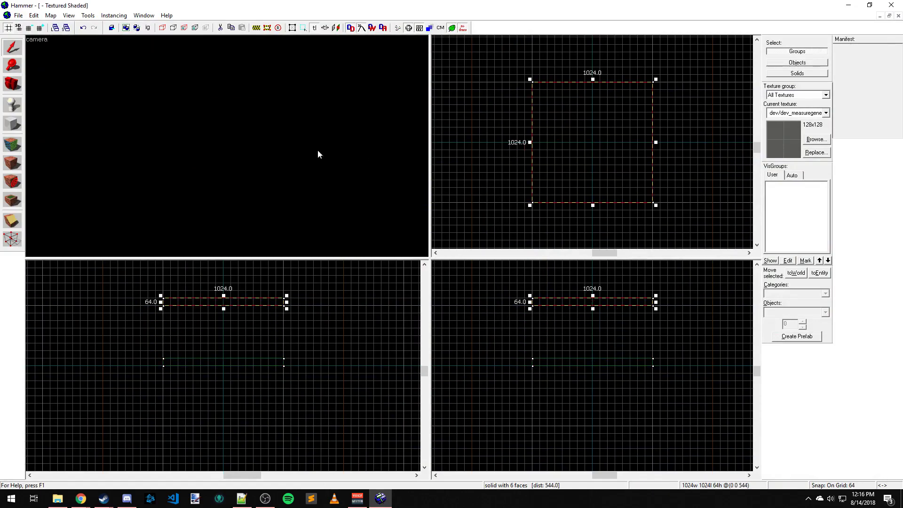
# Choose the orange dev/dev_measuregeneric01 texture and create a 1024-unit-long, 448-unit-high wall block along one edge between floor and ceiling
pyautogui.click(823, 137)
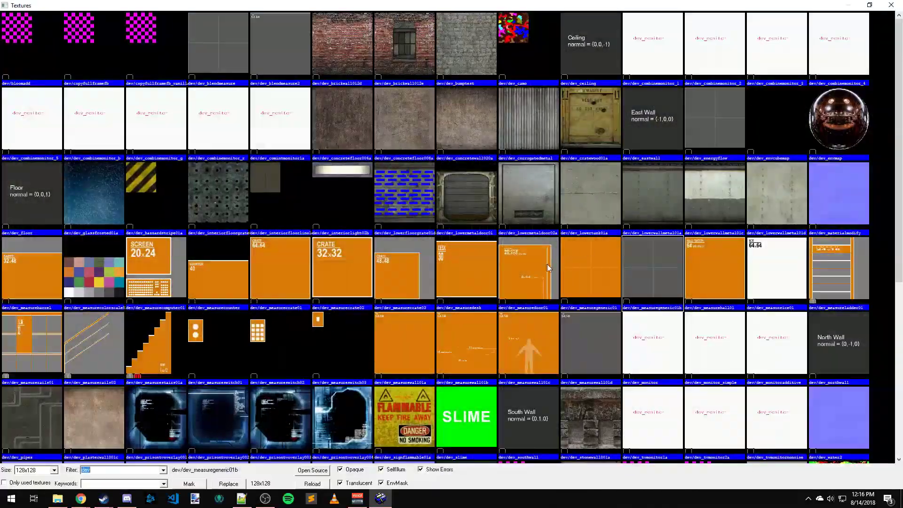
pyautogui.doubleClick(580, 271)
pyautogui.click(7, 120)
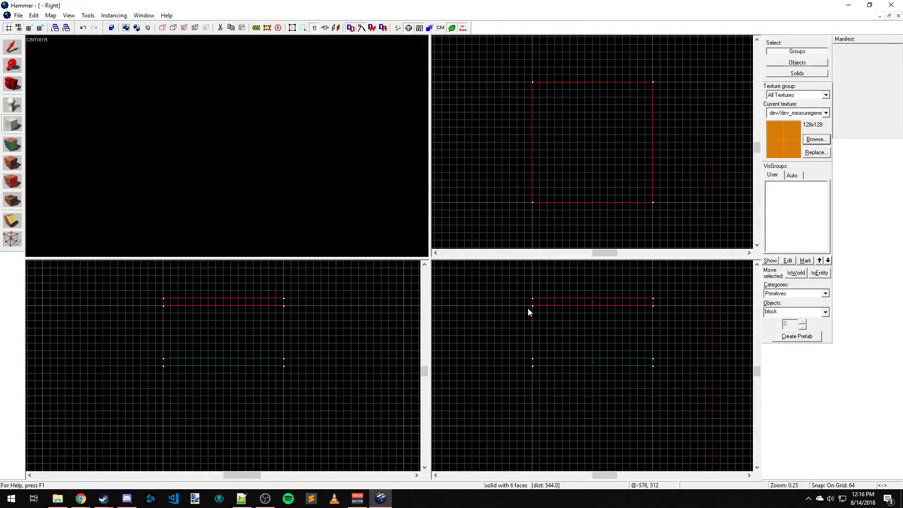
pyautogui.moveTo(532, 306); pyautogui.dragTo(653, 365)
pyautogui.moveTo(593, 83); pyautogui.dragTo(546, 81)
pyautogui.press('Return')
# Copy the two opposite orange walls, and rotate and position the copies to close the room's two open sides
pyautogui.hotkey('shift', 's')
pyautogui.keyDown('ctrl'); pyautogui.click(590, 208); pyautogui.keyUp('ctrl')
pyautogui.keyDown('shift'); pyautogui.moveTo(591, 122); pyautogui.dragTo(556, 127); pyautogui.keyUp('shift')
pyautogui.hotkey('ctrl', 'm')
pyautogui.click(457, 258)
pyautogui.press('Return')
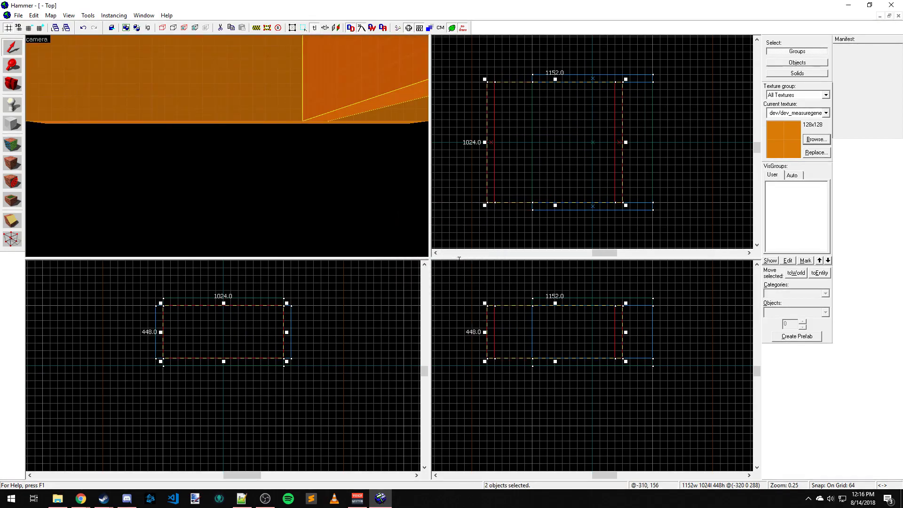
pyautogui.press('z')
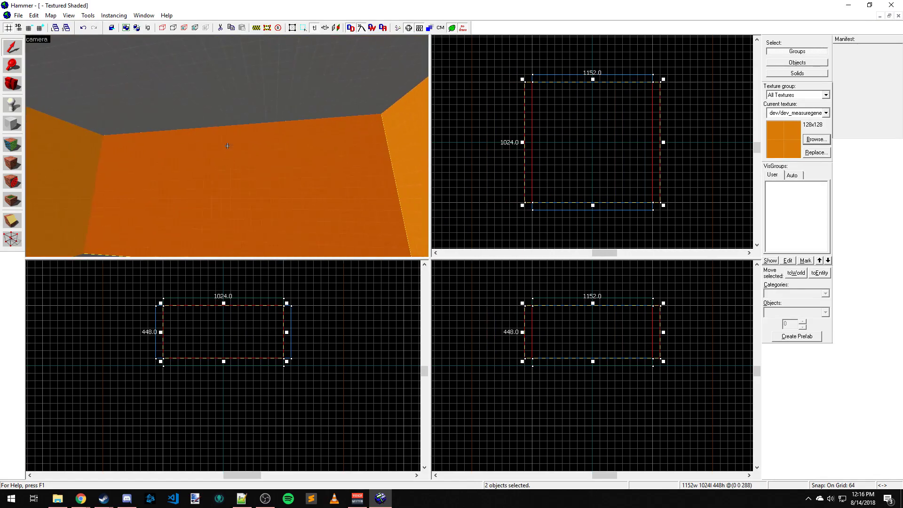
# Apply the tools/toolsskybox texture to the ceiling's inner face with the face editing tool
pyautogui.click(12, 144)
pyautogui.click(127, 100)
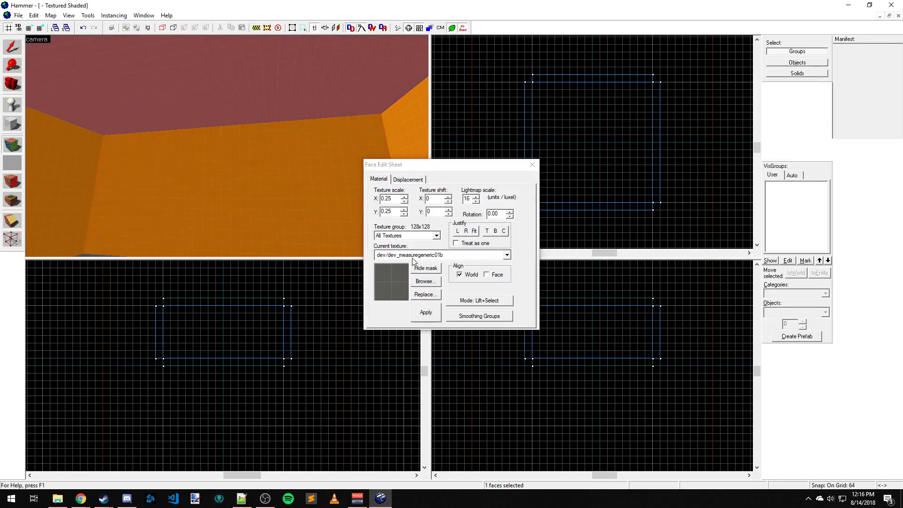
pyautogui.click(423, 281)
pyautogui.write('tool')
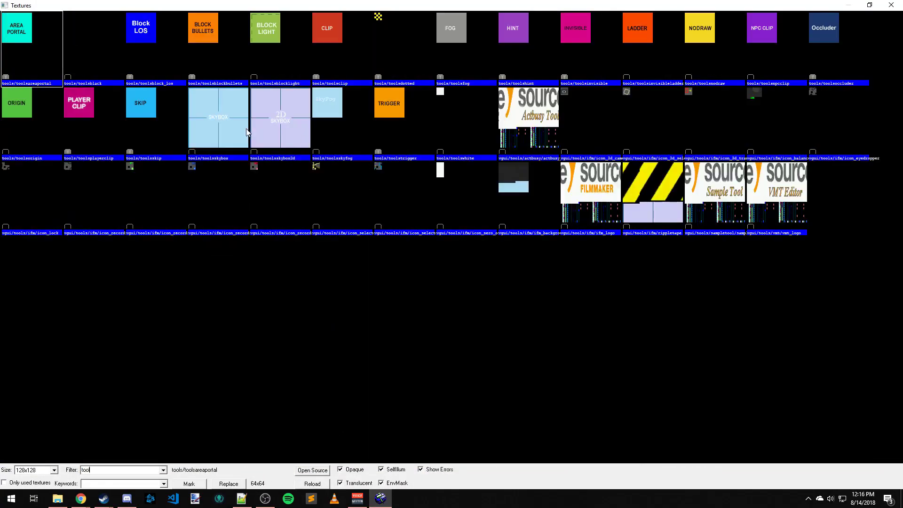
pyautogui.doubleClick(247, 133)
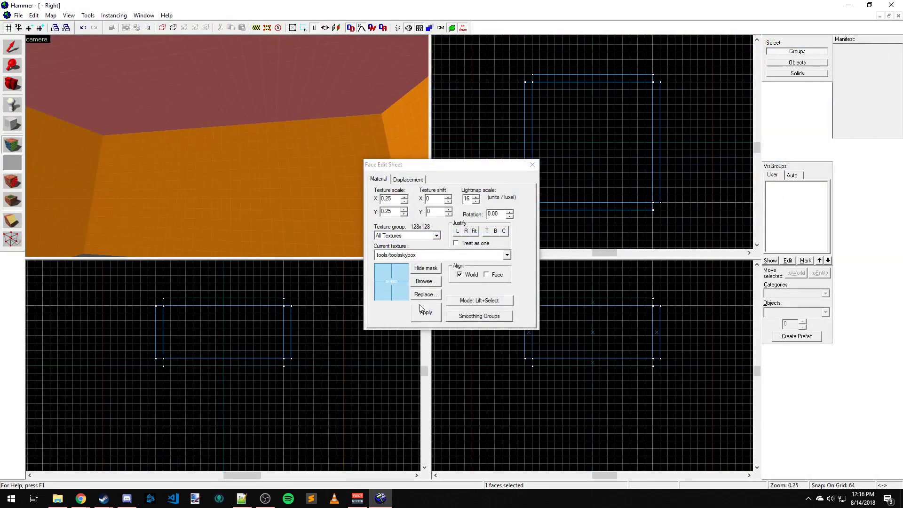
pyautogui.click(423, 311)
pyautogui.click(532, 164)
# Place an info_player_start entity on the room's floor near one wall, undoing the first placement
pyautogui.press('z')
pyautogui.click(12, 105)
pyautogui.press('z')
pyautogui.click(229, 150)
pyautogui.hotkey('ctrl', 'z')
pyautogui.click(178, 154)
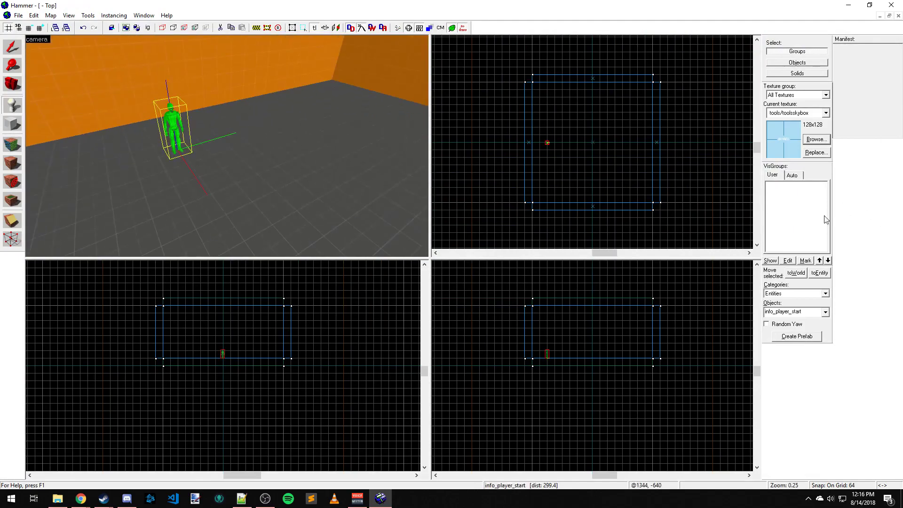
# Place an item_suit entity on the floor at the player start
pyautogui.click(794, 312)
pyautogui.write('suit')
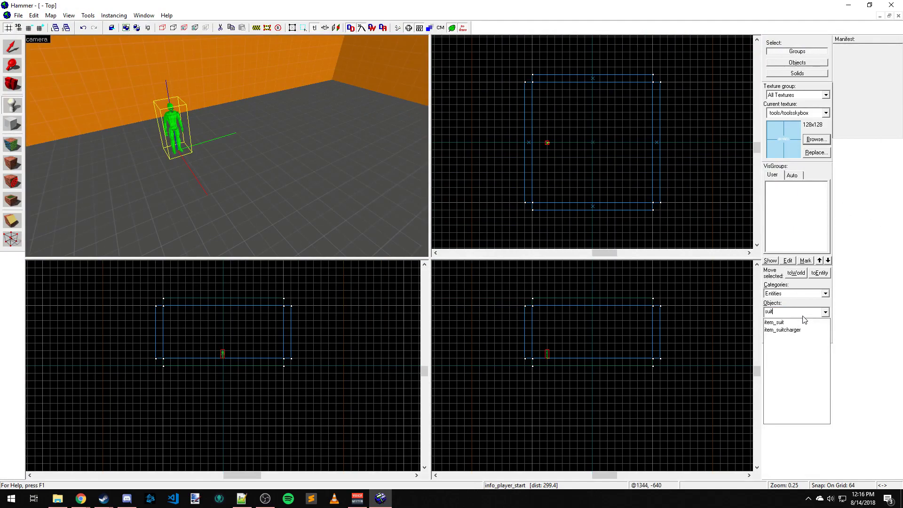
pyautogui.click(796, 322)
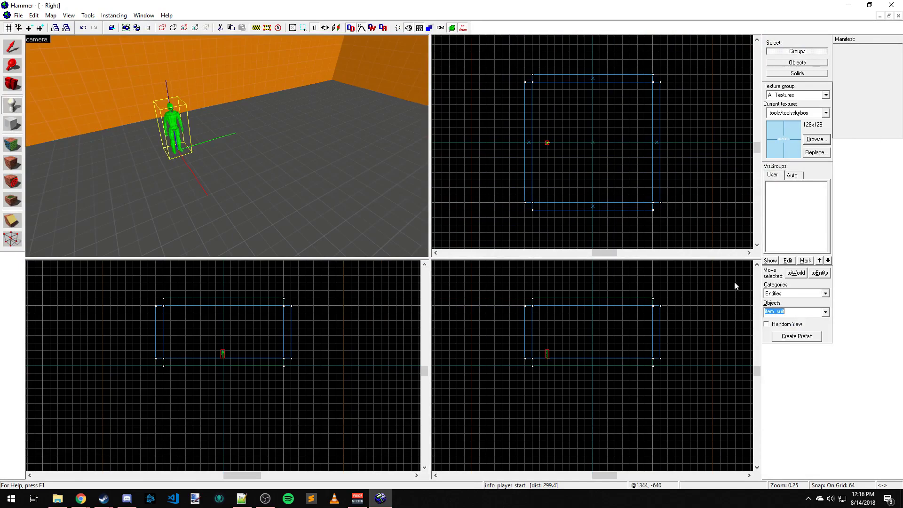
pyautogui.click(181, 157)
# Place a weapon_ar2 entity on the floor beside the suit
pyautogui.click(777, 311)
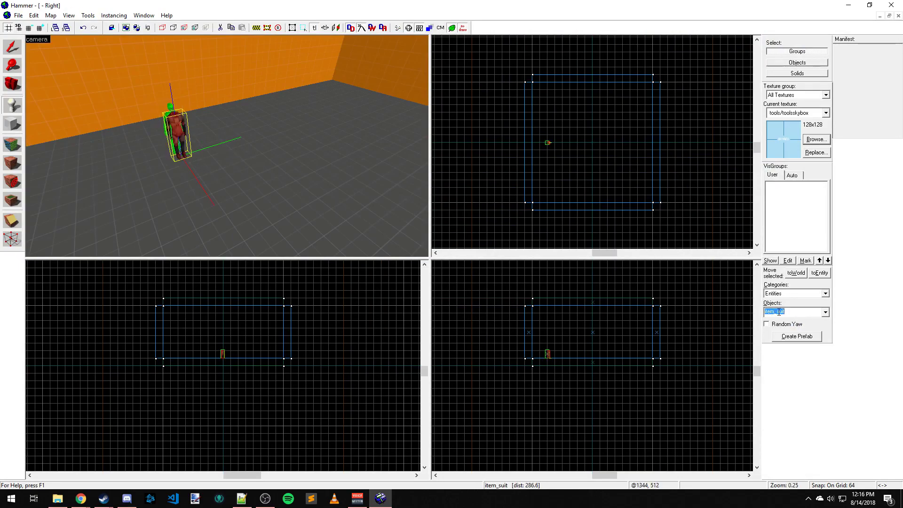
pyautogui.write('weapon_')
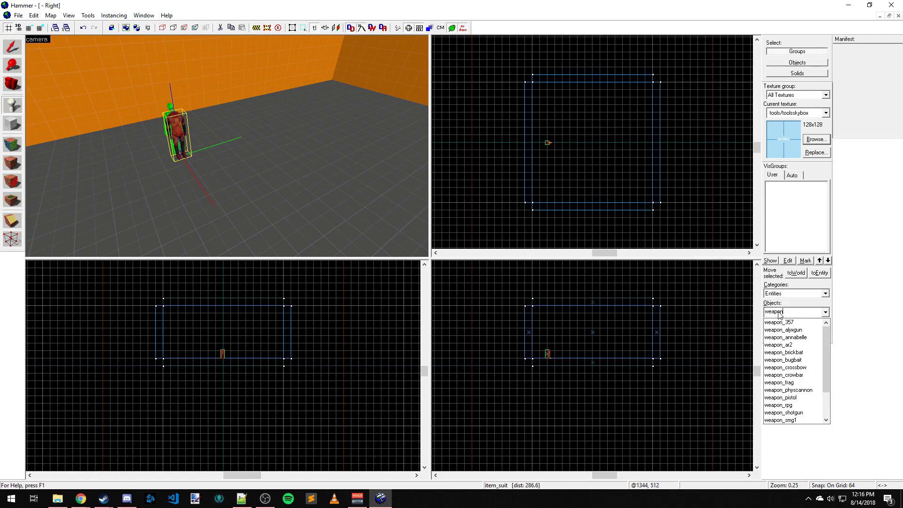
pyautogui.click(802, 346)
pyautogui.moveTo(317, 170); pyautogui.dragTo(252, 173)
pyautogui.click(253, 173)
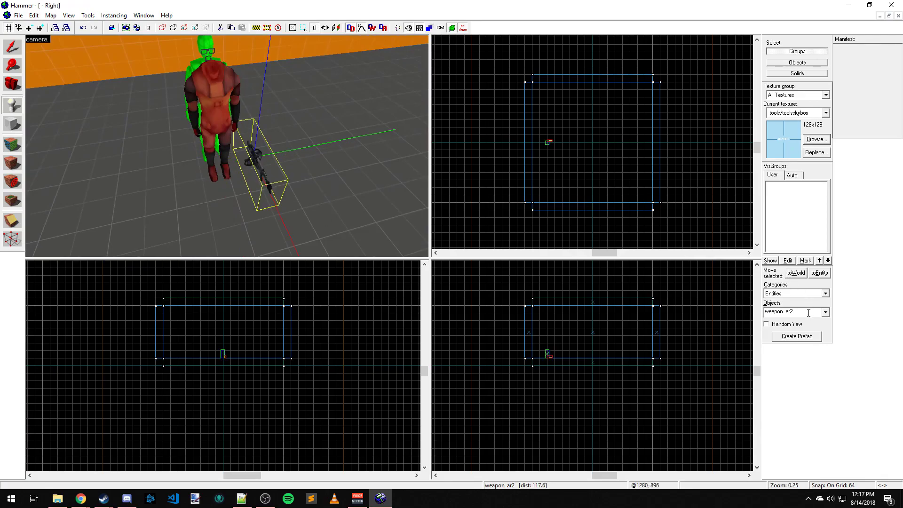
# Place a weapon_crowbar entity on the floor between the suit and the AR2
pyautogui.click(825, 312)
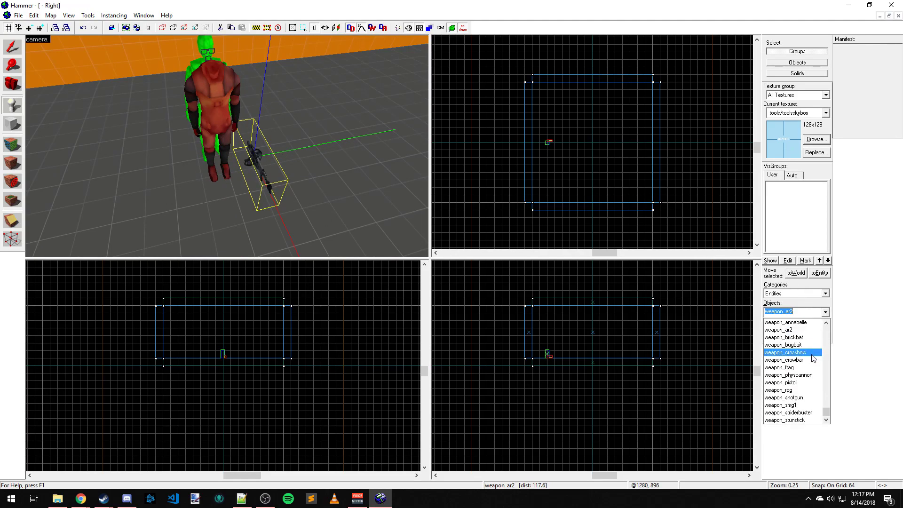
pyautogui.click(806, 359)
pyautogui.click(243, 193)
# Place an item_ammo_ar2 entity on the floor in front of the suit and weapons
pyautogui.click(805, 313)
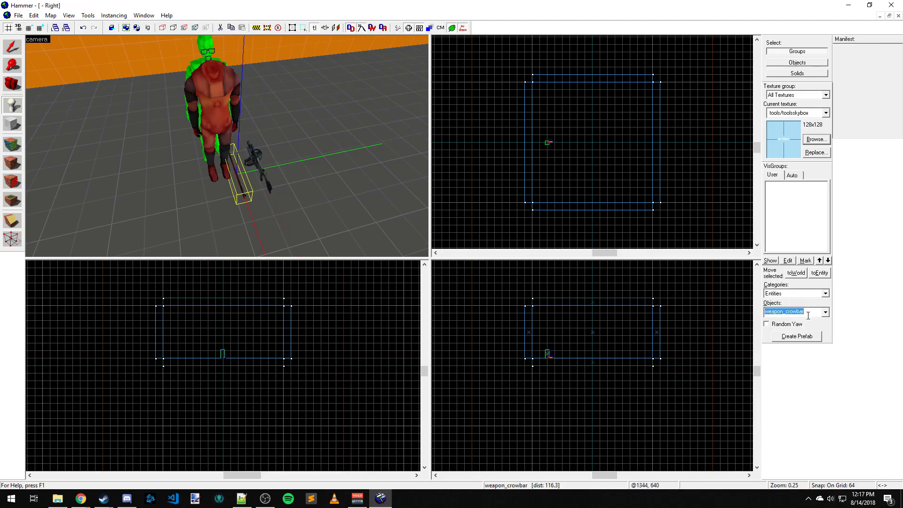
pyautogui.write('item')
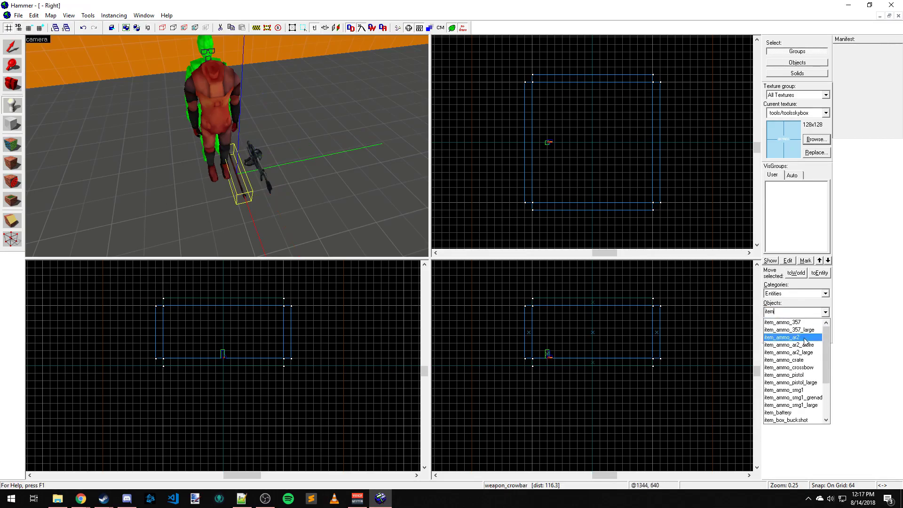
pyautogui.click(802, 353)
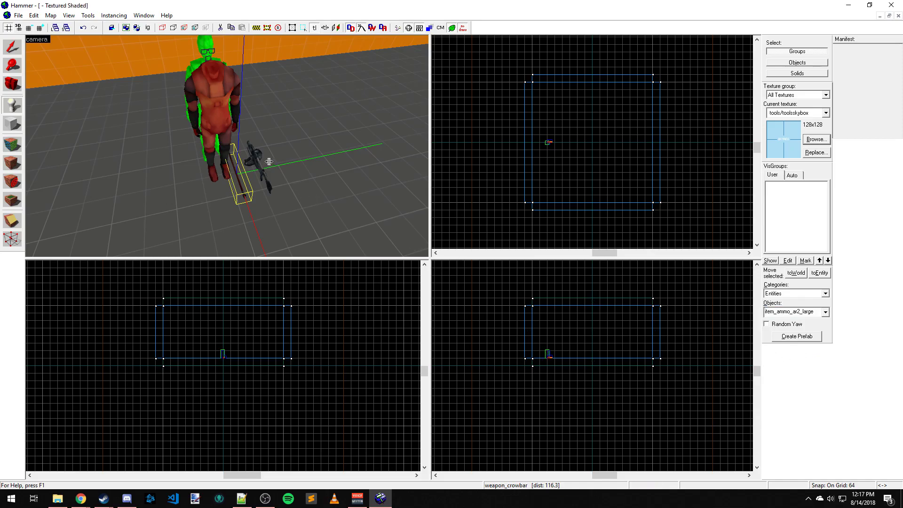
pyautogui.click(825, 312)
pyautogui.scroll(2, 794, 338)
pyautogui.click(793, 333)
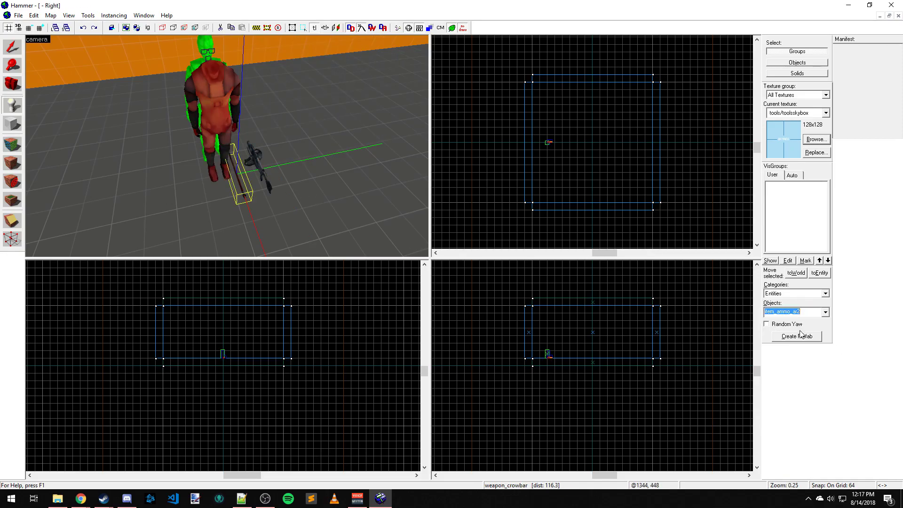
pyautogui.click(216, 193)
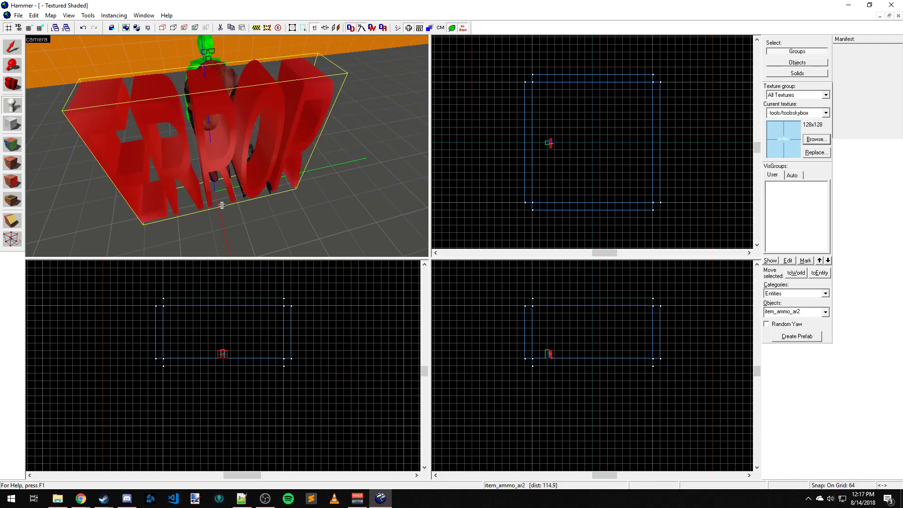
pyautogui.hotkey('shift', 's')
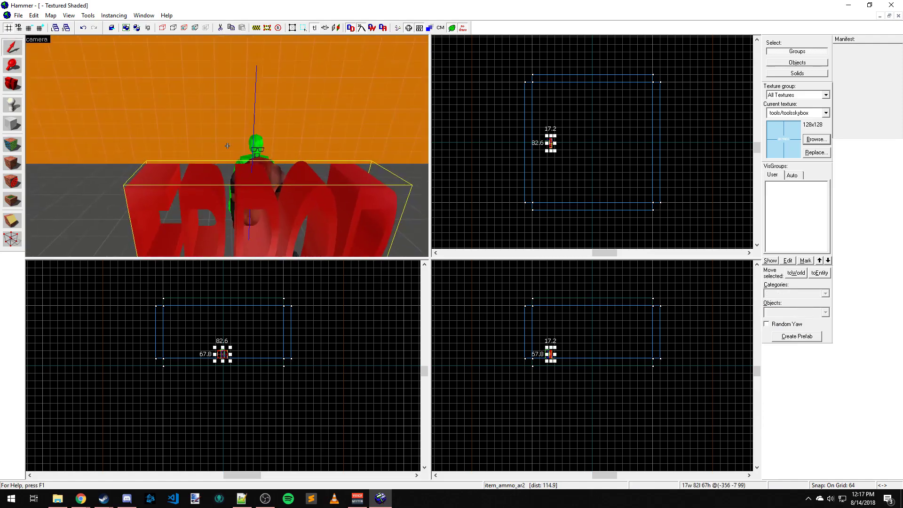
pyautogui.press('Left')
# Save the map as testmapep2 in the Half-Life 2 ep2 maps folder
pyautogui.hotkey('ctrl', 's')
pyautogui.write('zw')
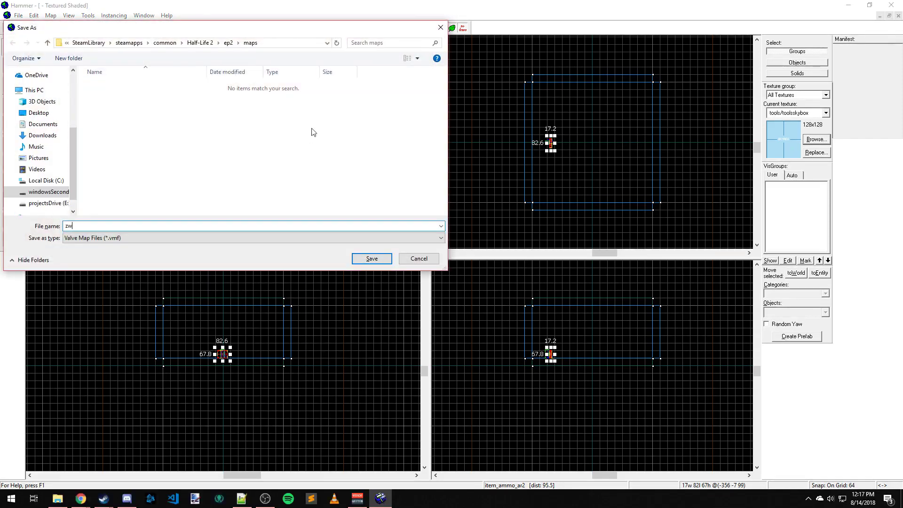
pyautogui.doubleClick(164, 224)
pyautogui.press('Return')
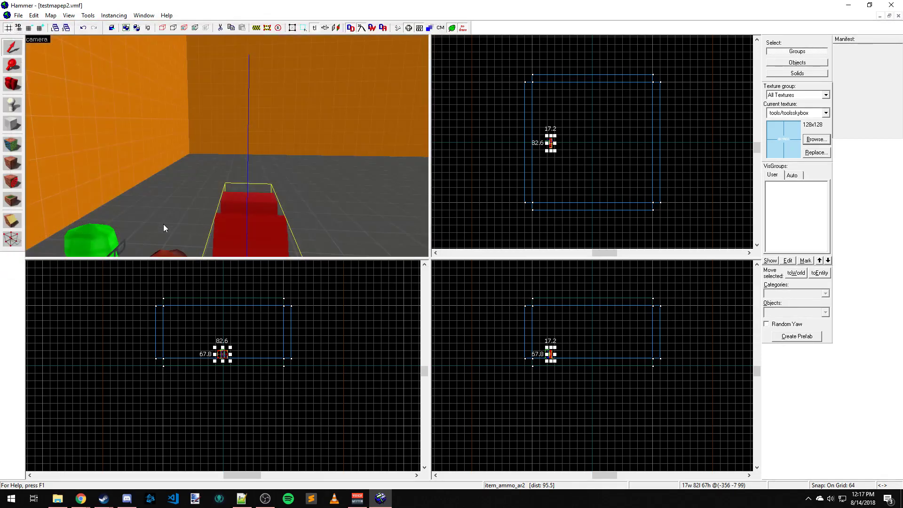
# Place five npc_antlion_grub entities in a loose row across the floor at the far side of the room
pyautogui.press('z')
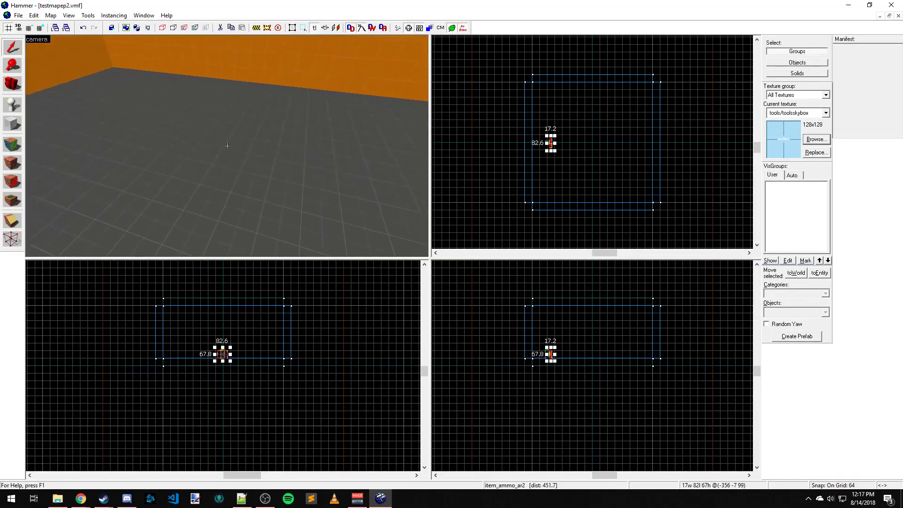
pyautogui.press('z')
pyautogui.click(12, 104)
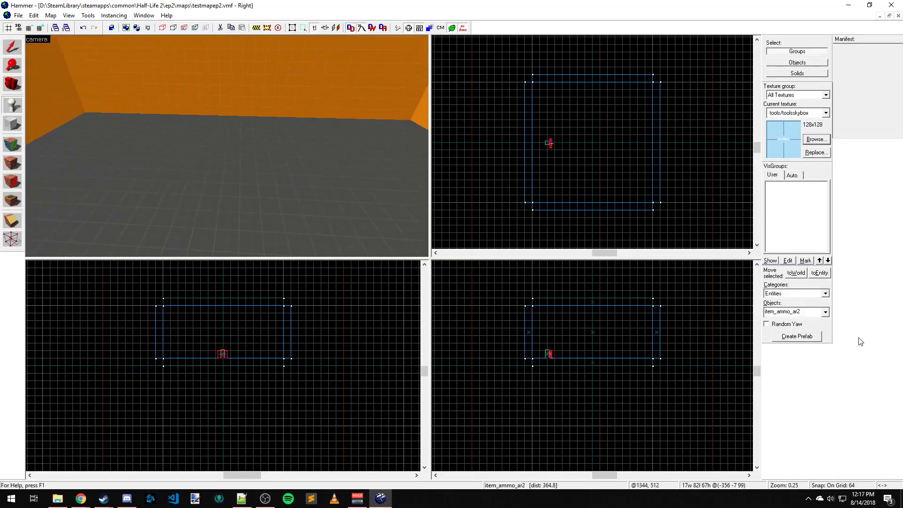
pyautogui.click(807, 312)
pyautogui.write('np')
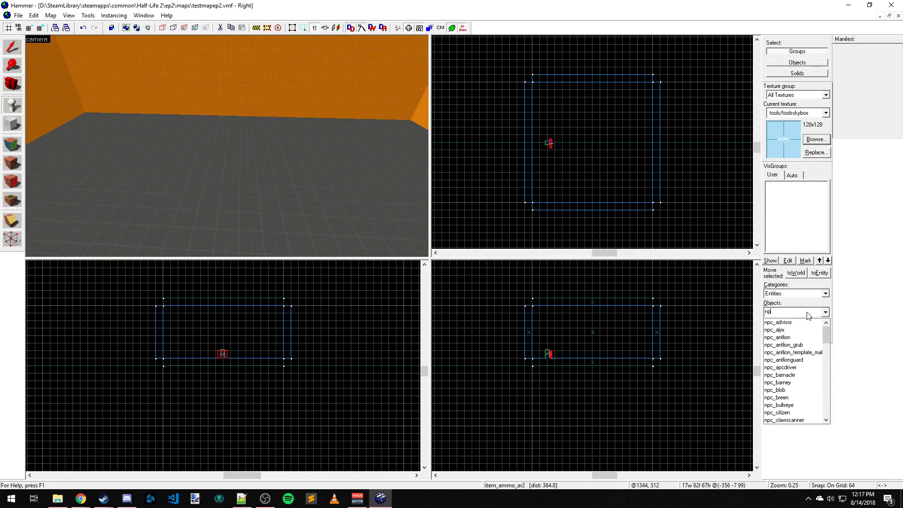
pyautogui.write('c_an')
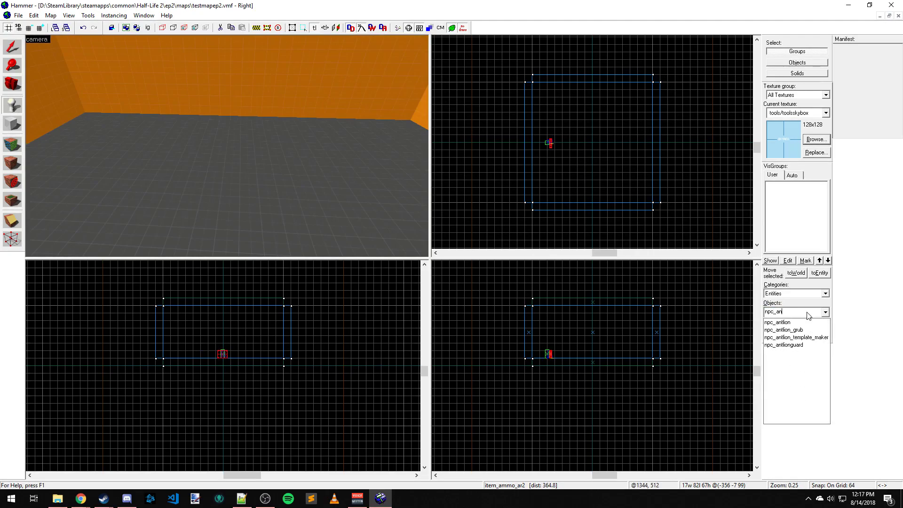
pyautogui.click(797, 330)
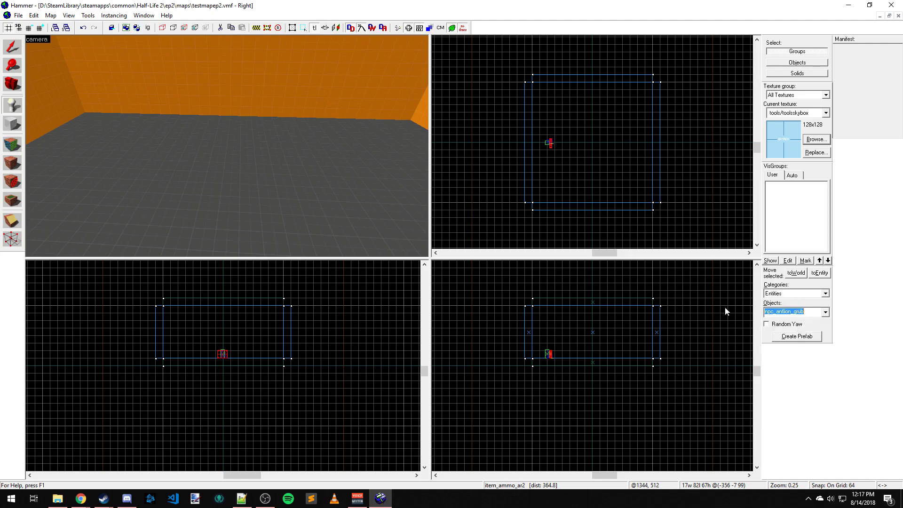
pyautogui.click(169, 148)
pyautogui.click(229, 154)
pyautogui.click(292, 164)
pyautogui.click(330, 154)
pyautogui.click(359, 165)
# Place one npc_antlion entity on the floor behind the row of grubs, near the far wall
pyautogui.click(802, 312)
pyautogui.write('np')
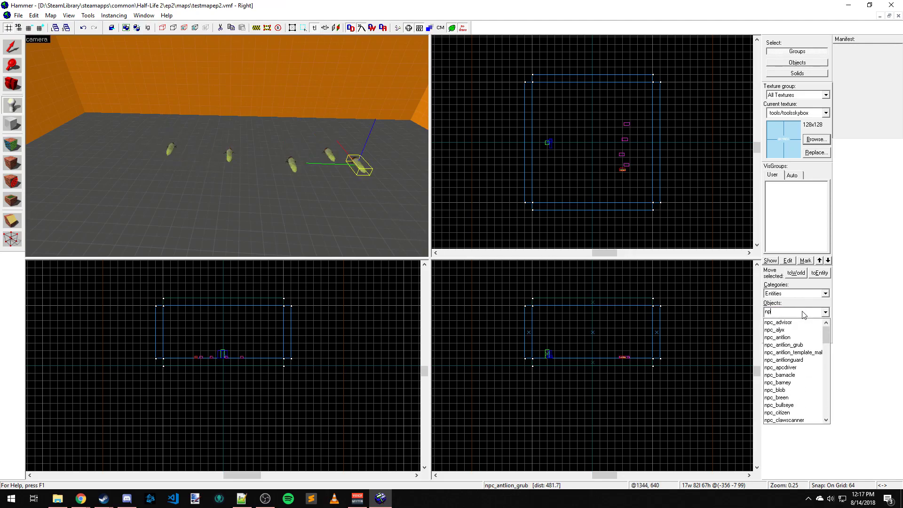
pyautogui.write('c_an')
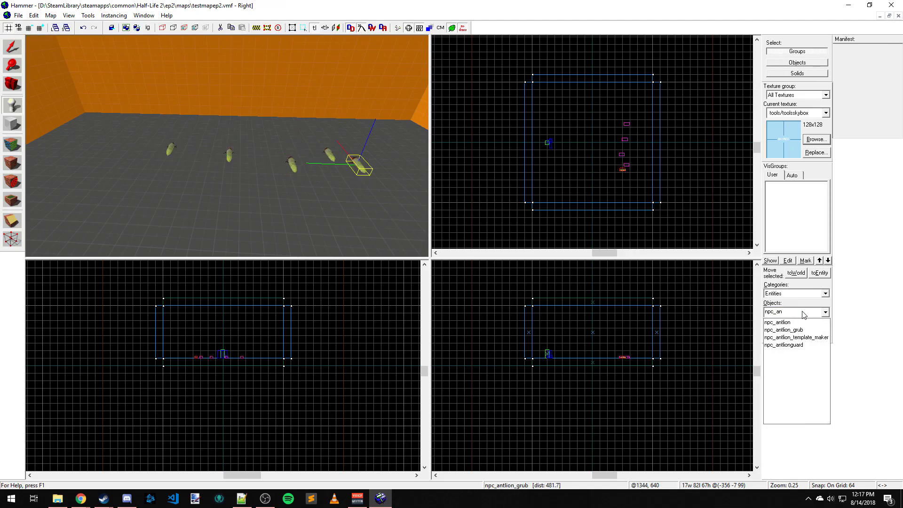
pyautogui.click(802, 322)
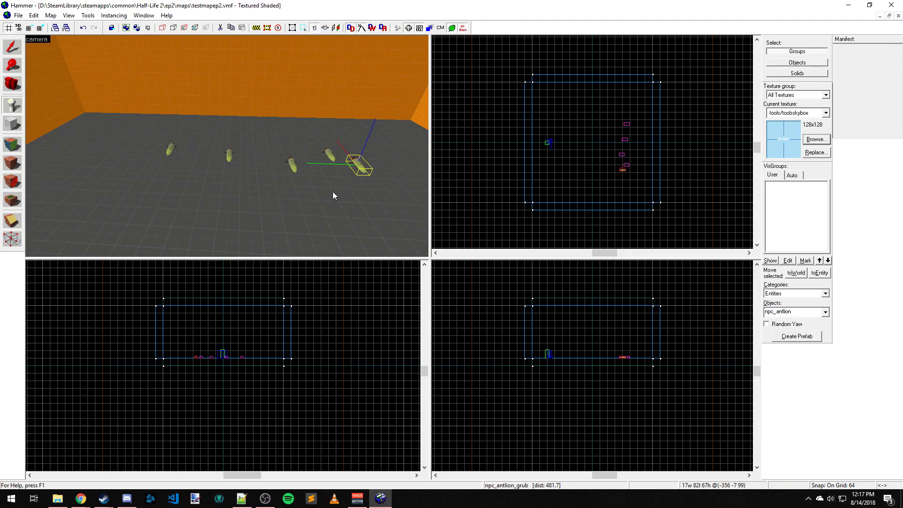
pyautogui.click(262, 136)
pyautogui.hotkey('shift', 's')
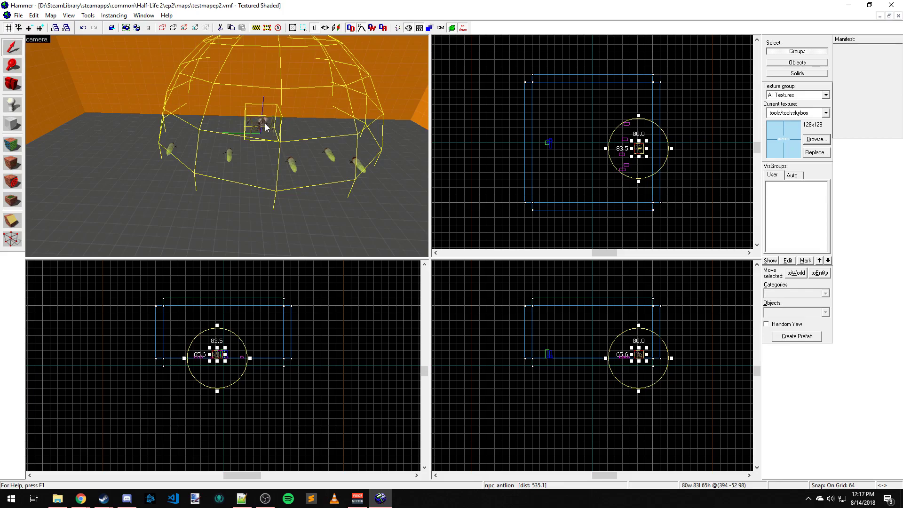
# Enable the Worker Type flag on the npc_antlion and apply the change
pyautogui.doubleClick(265, 123)
pyautogui.click(398, 157)
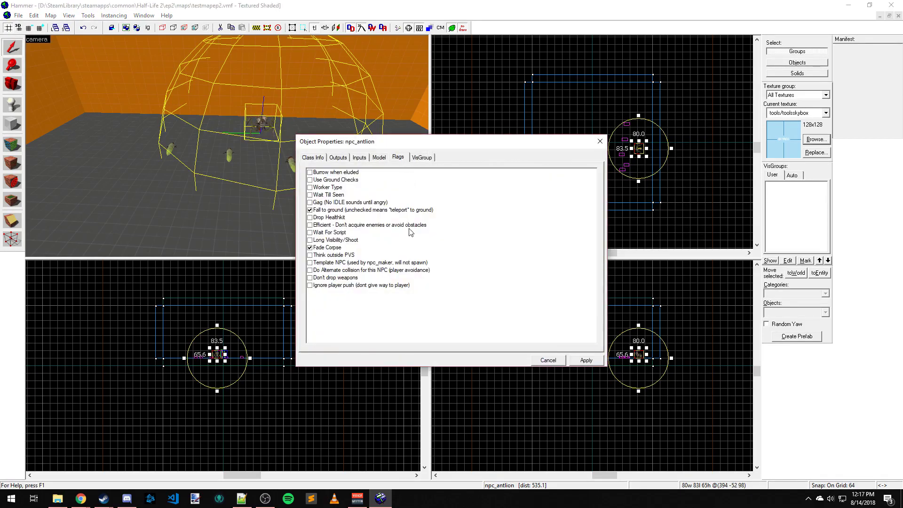
pyautogui.click(310, 187)
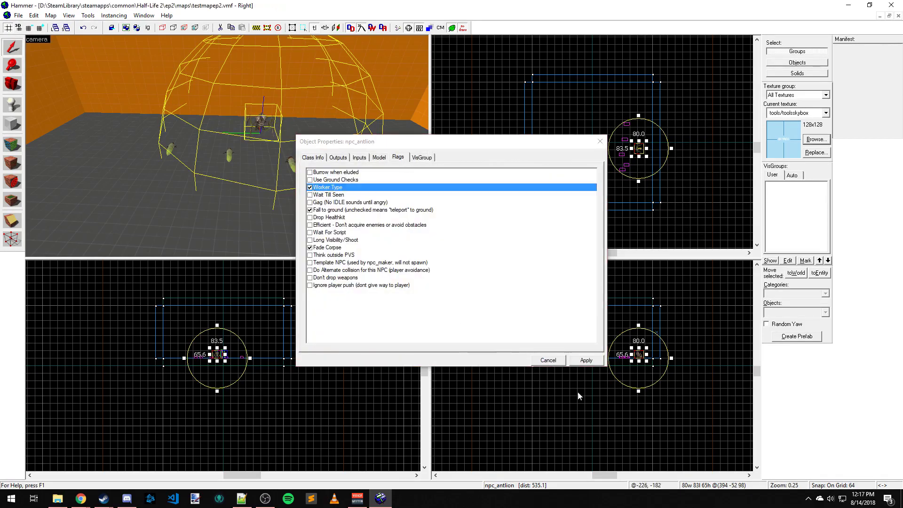
pyautogui.click(585, 360)
pyautogui.click(599, 141)
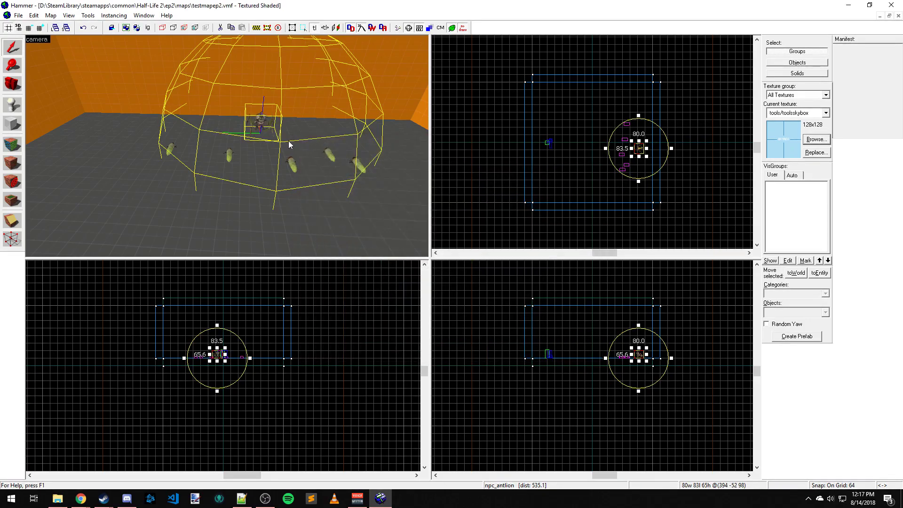
# Compile the map with Normal BSP, VIS and RAD and HDR enabled, with the game launching once compiling finishes
pyautogui.press('F9')
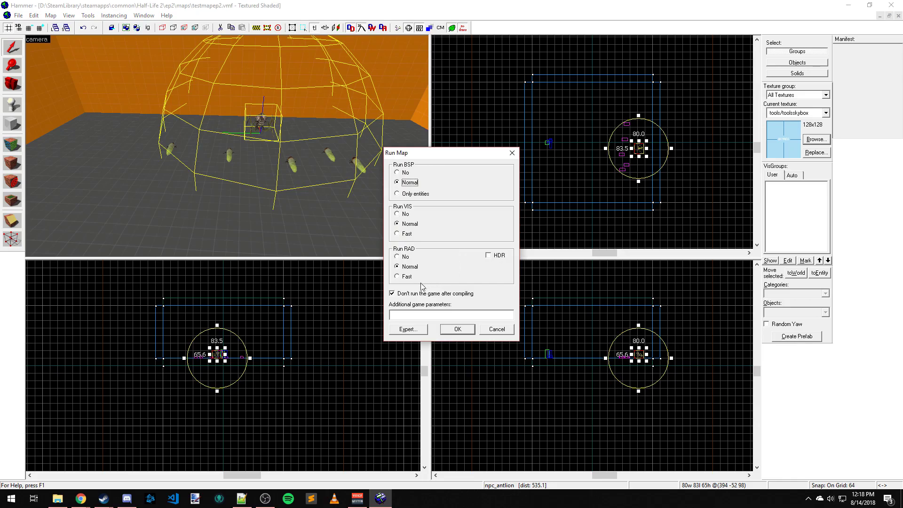
pyautogui.click(394, 295)
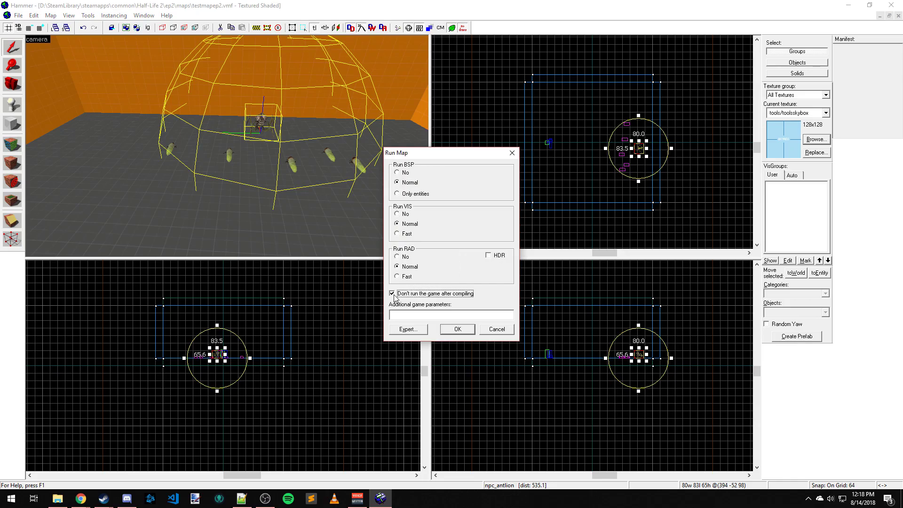
pyautogui.click(489, 256)
pyautogui.click(456, 330)
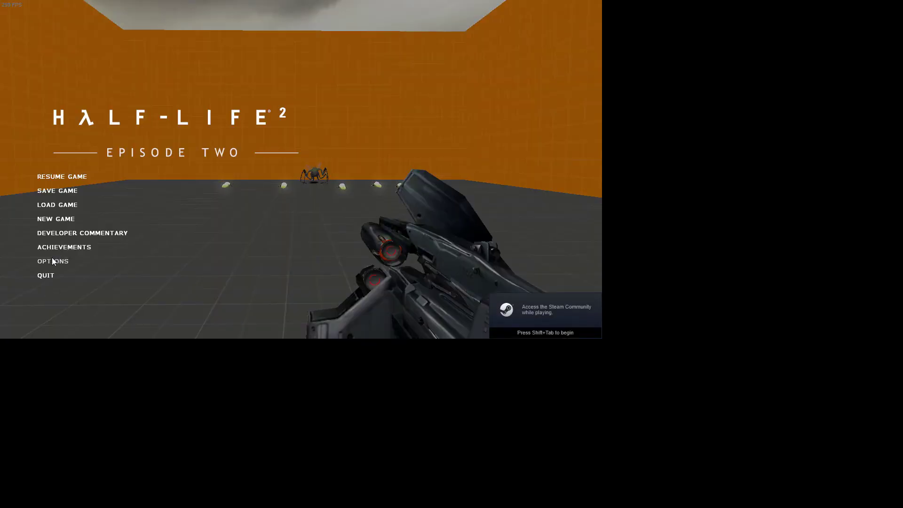
# Choose a higher screen resolution in the game's video options
pyautogui.click(53, 262)
pyautogui.click(321, 95)
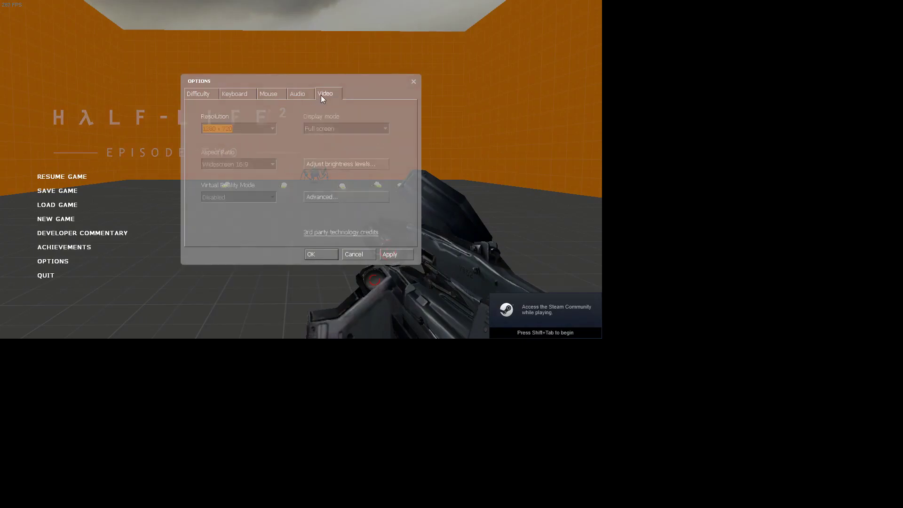
pyautogui.click(267, 129)
pyautogui.click(242, 173)
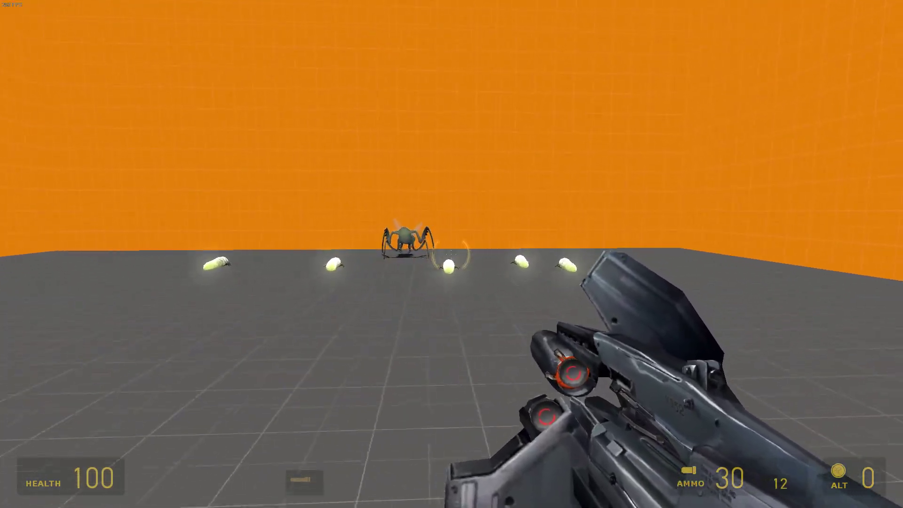
# Playtest the map by approaching the grubs and shooting the antlion worker with the AR2
pyautogui.press('w')
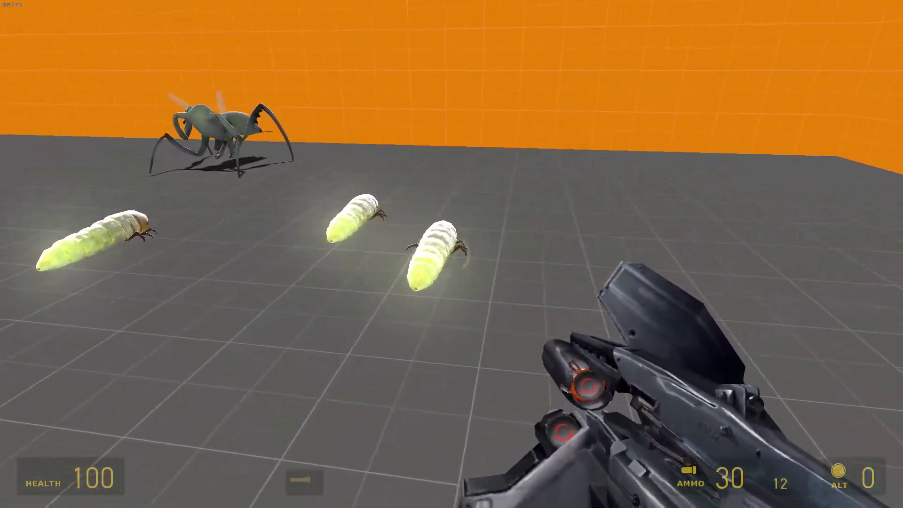
pyautogui.click(452, 254)
pyautogui.click(451, 254)
pyautogui.click(452, 254)
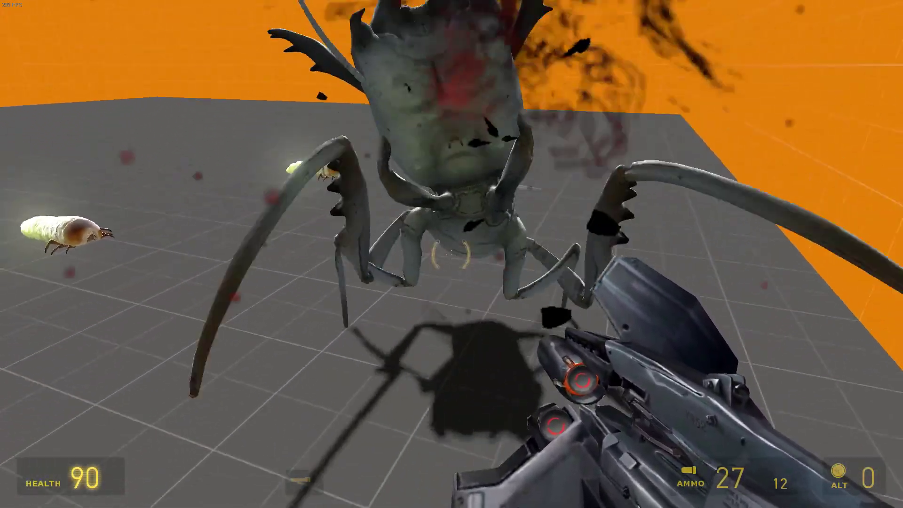
pyautogui.moveTo(451, 254); pyautogui.dragTo(451, 254)
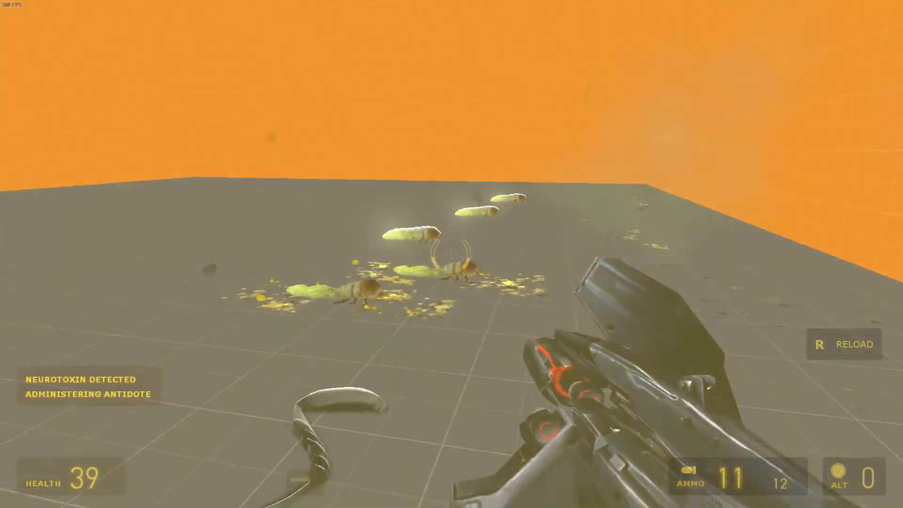
# Reload the AR2 and walk over to the antlion grubs to test killing them
pyautogui.press('r')
pyautogui.press('w')
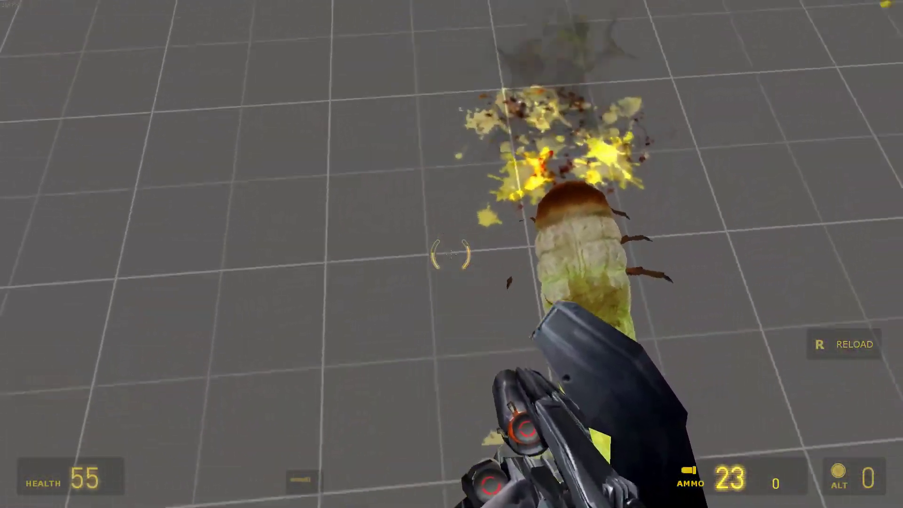
pyautogui.press('w')
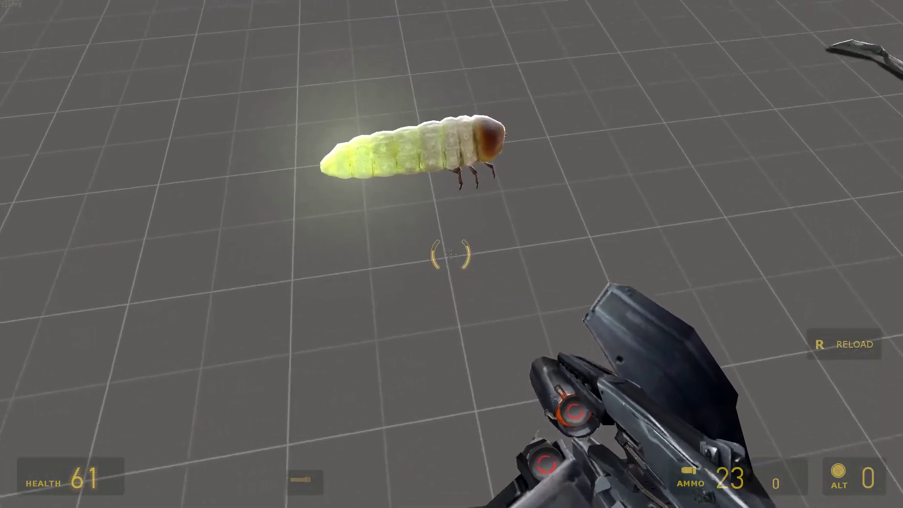
pyautogui.press('w')
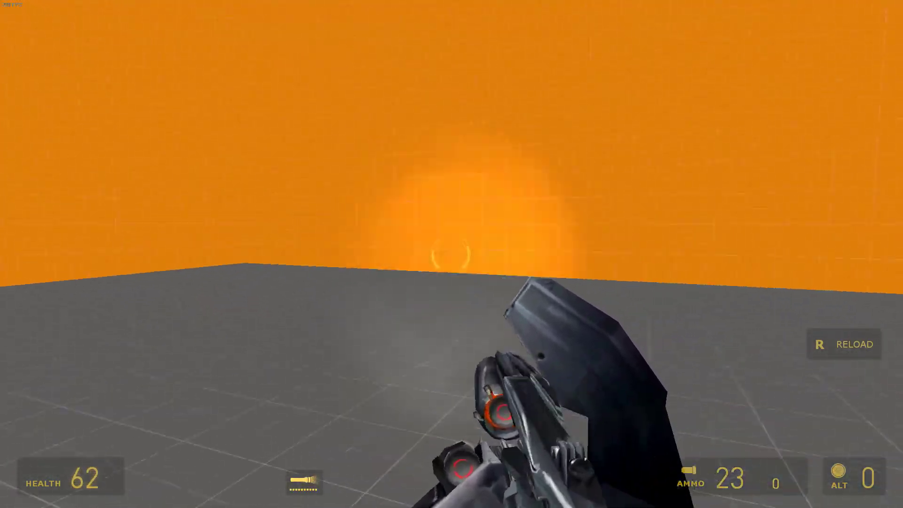
# Walk and sprint around the test room to inspect its walls, floor and sky
pyautogui.press('w')
pyautogui.press('shift')
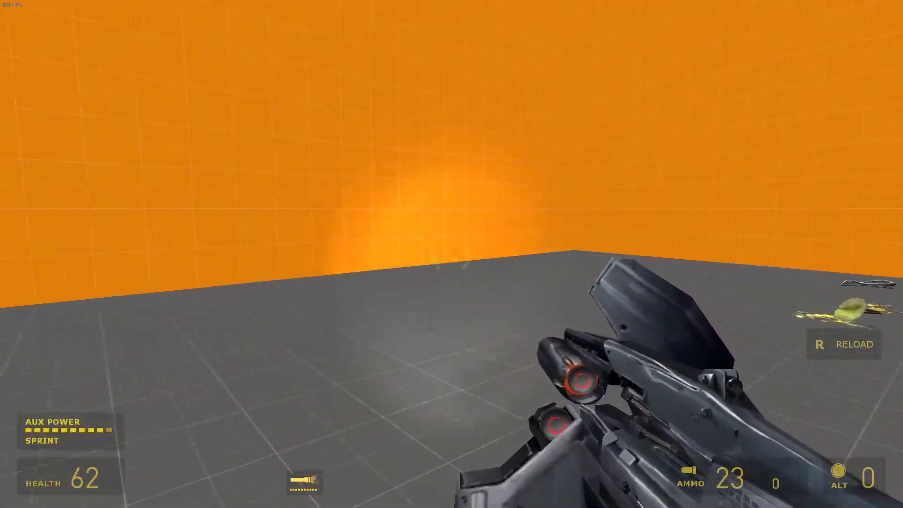
pyautogui.press('w')
pyautogui.press('shift')
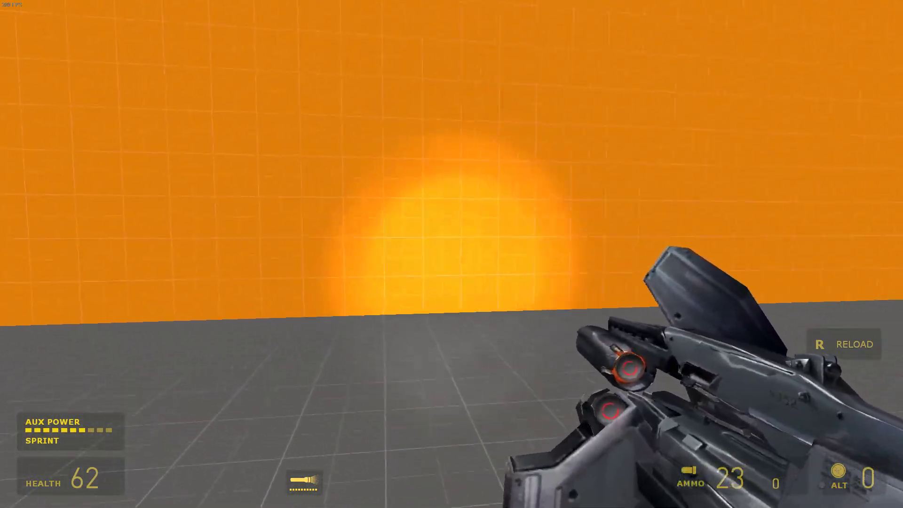
pyautogui.press('w')
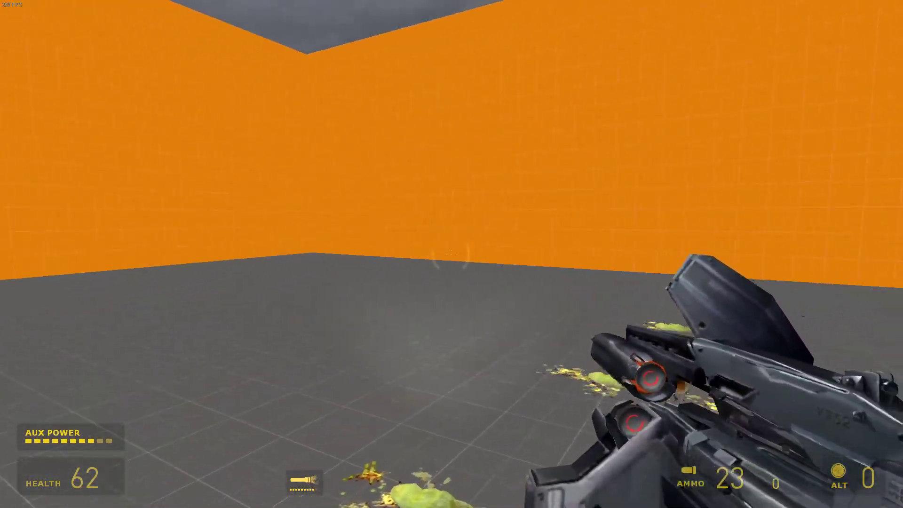
pyautogui.press('s')
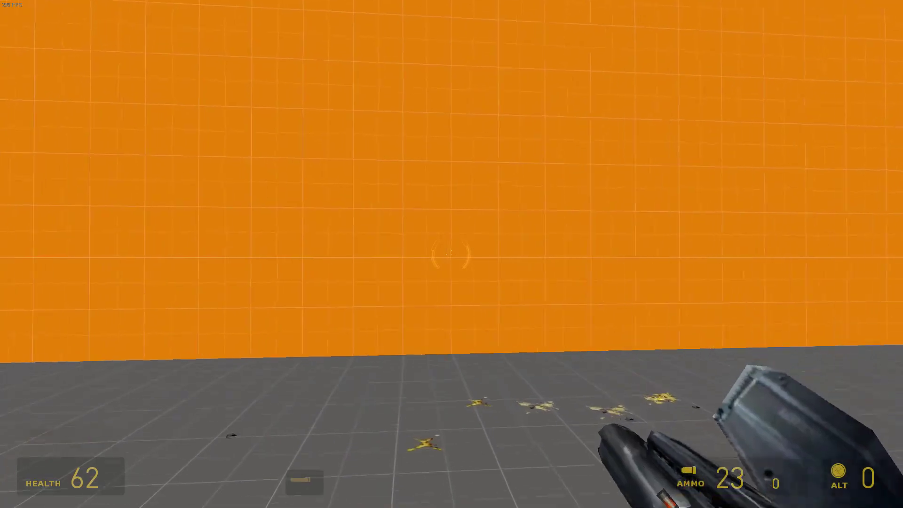
# Finish walking around the test room and quit the game with the console command "exit"
pyautogui.press('w')
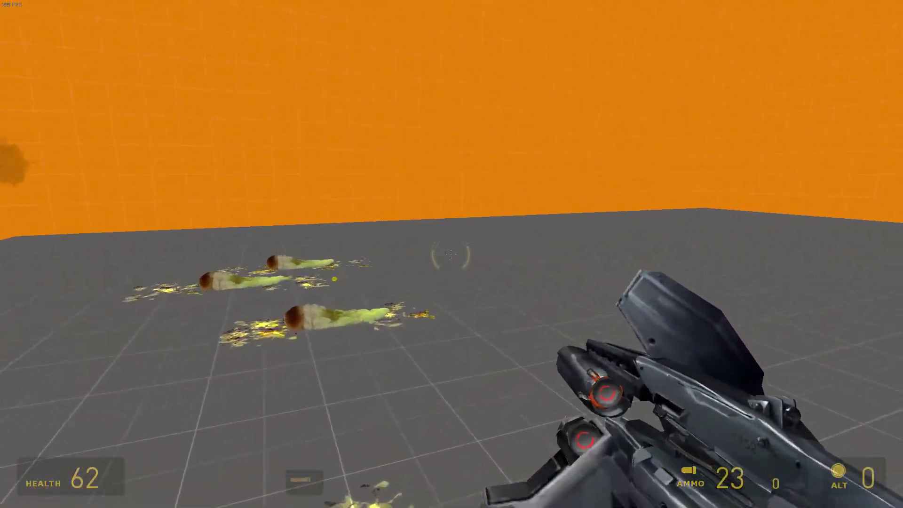
pyautogui.press('s')
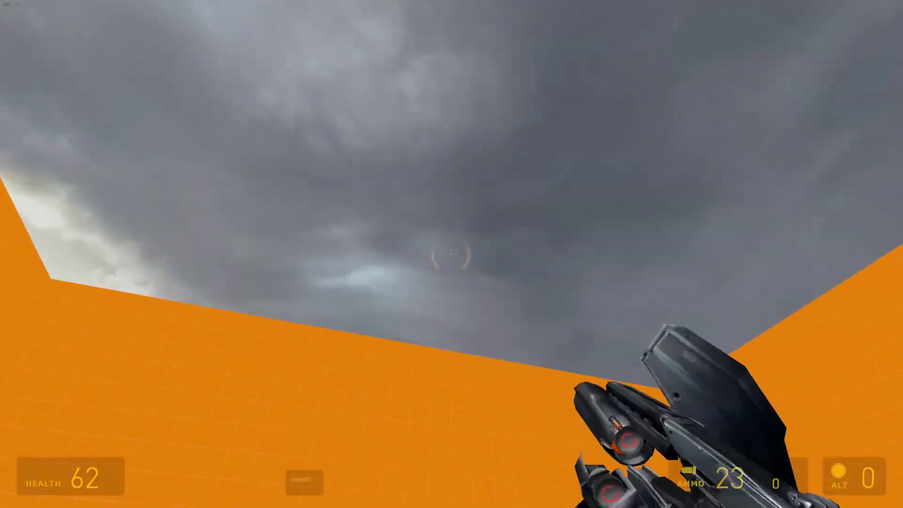
pyautogui.press('`')
pyautogui.write('exit')
pyautogui.press('Return')
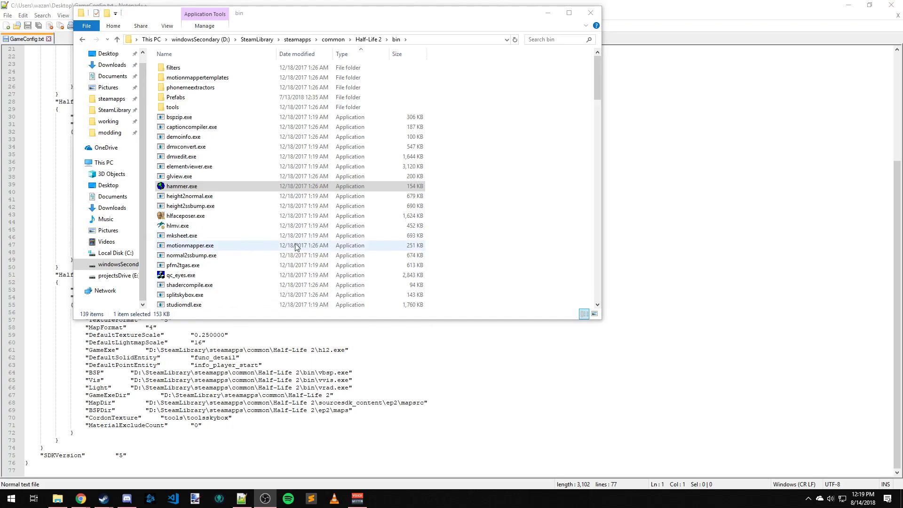
# Examine the episodic, lostcoast and hl1 game folders inside the Half-Life 2 install directory
pyautogui.scroll(-3, 295, 243)
pyautogui.scroll(3, 310, 199)
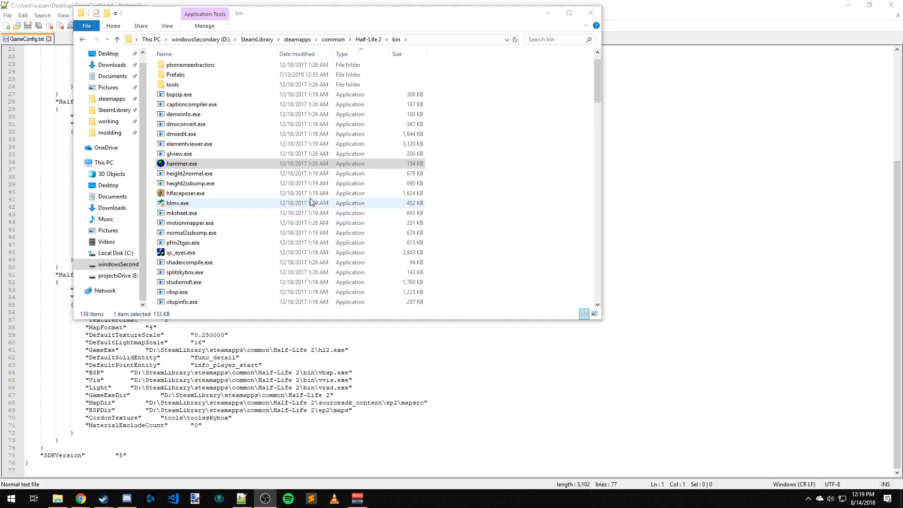
pyautogui.click(368, 39)
pyautogui.doubleClick(177, 97)
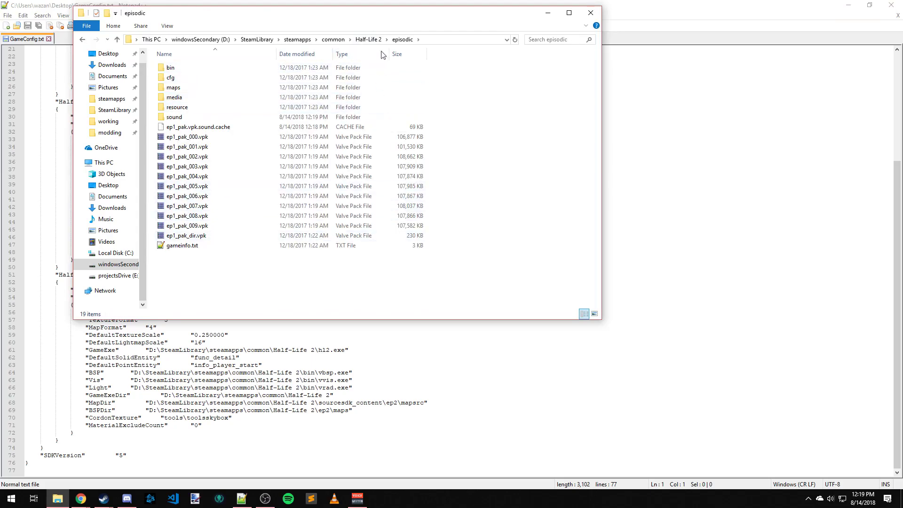
pyautogui.click(368, 39)
pyautogui.doubleClick(205, 139)
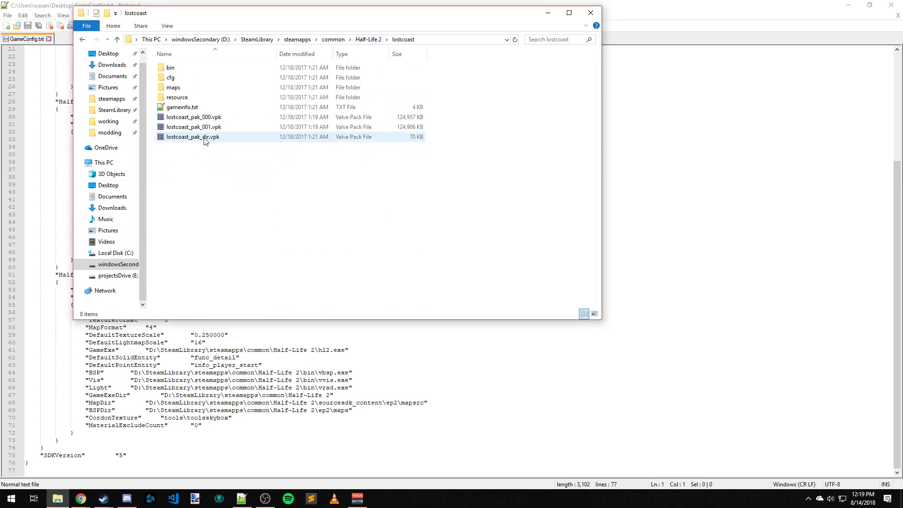
pyautogui.click(368, 39)
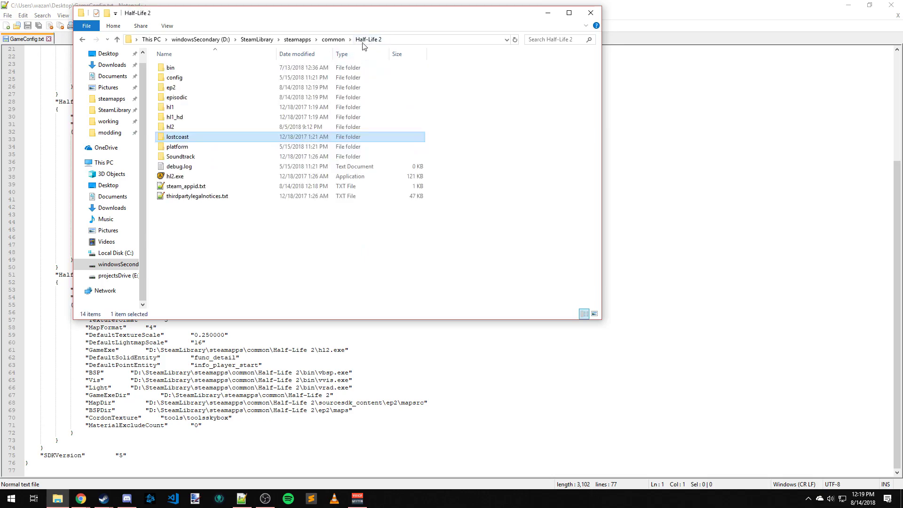
pyautogui.doubleClick(186, 109)
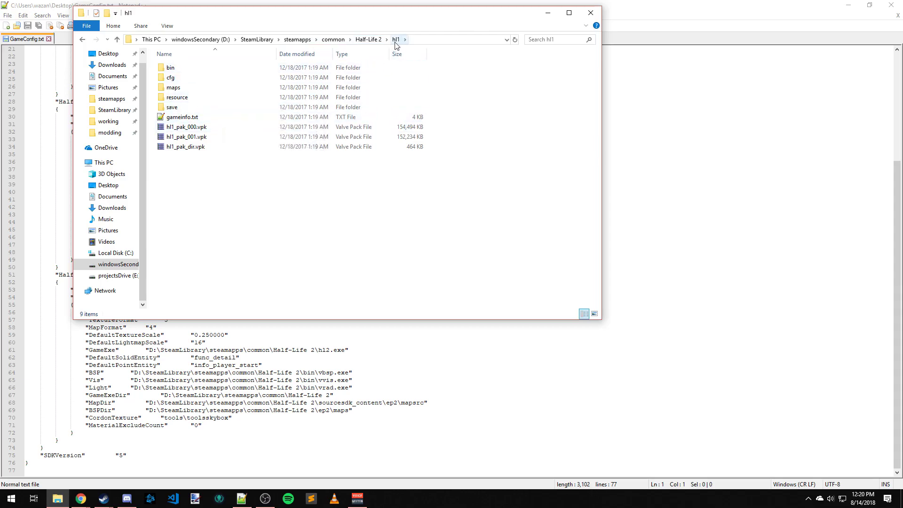
pyautogui.click(365, 40)
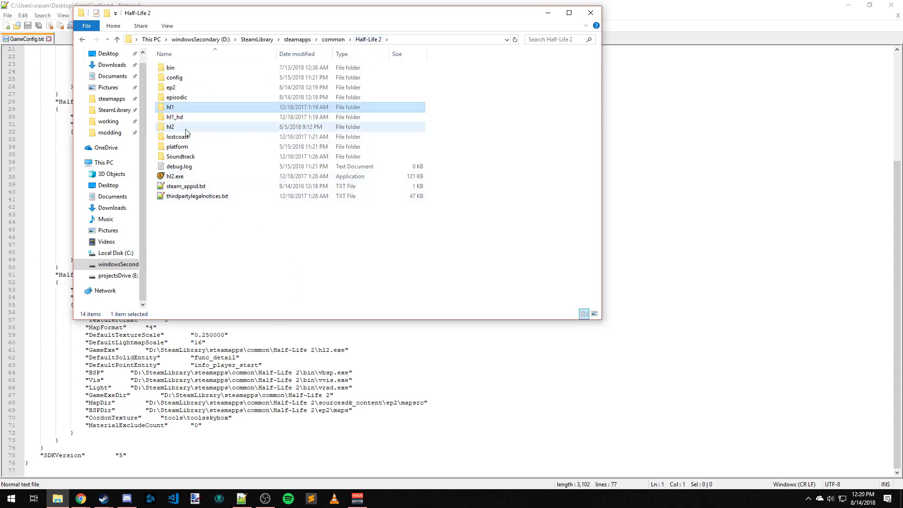
# Close the Half-Life 2 folder window, GameConfig.txt and the text editor, returning to the start of the Steam discussion in Chrome
pyautogui.moveTo(318, 17); pyautogui.dragTo(385, 69)
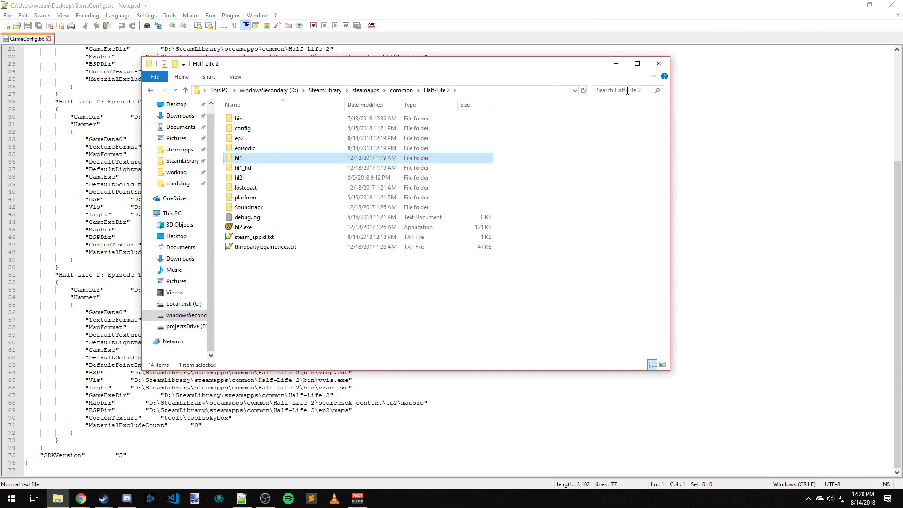
pyautogui.click(658, 63)
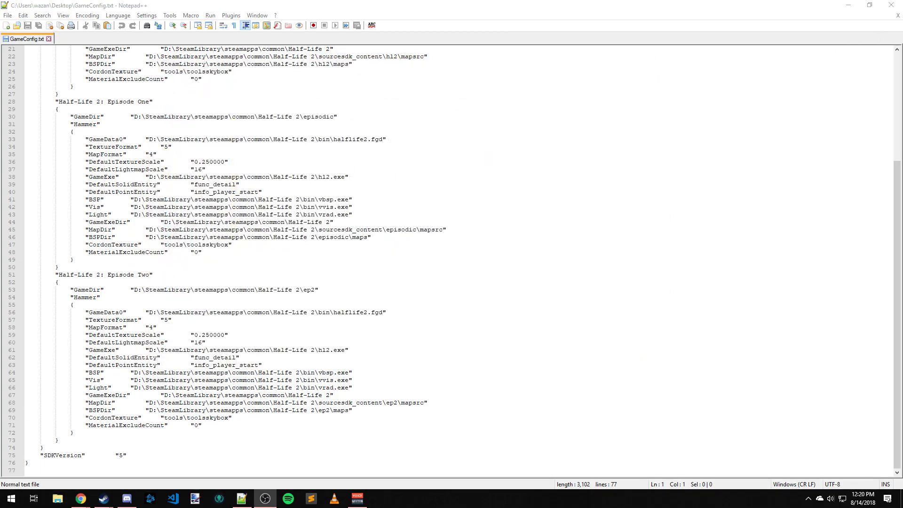
pyautogui.click(897, 15)
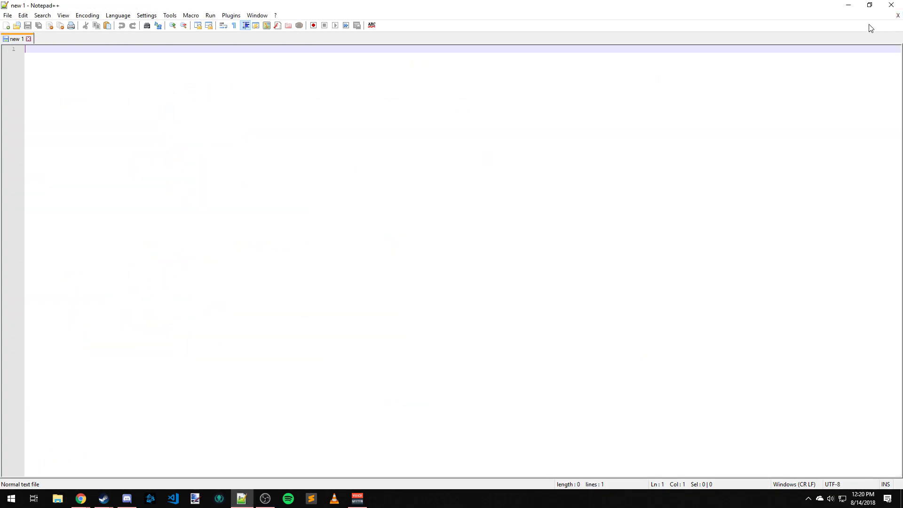
pyautogui.click(892, 11)
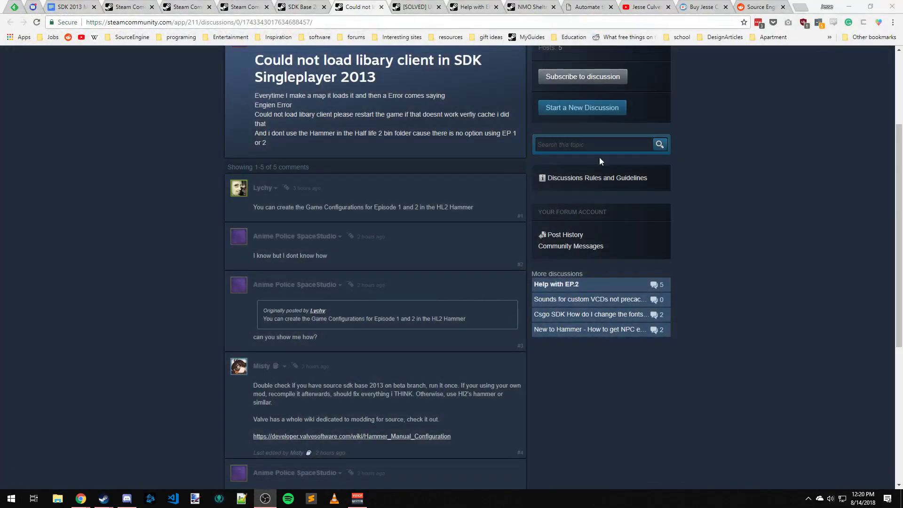
pyautogui.scroll(3, 477, 210)
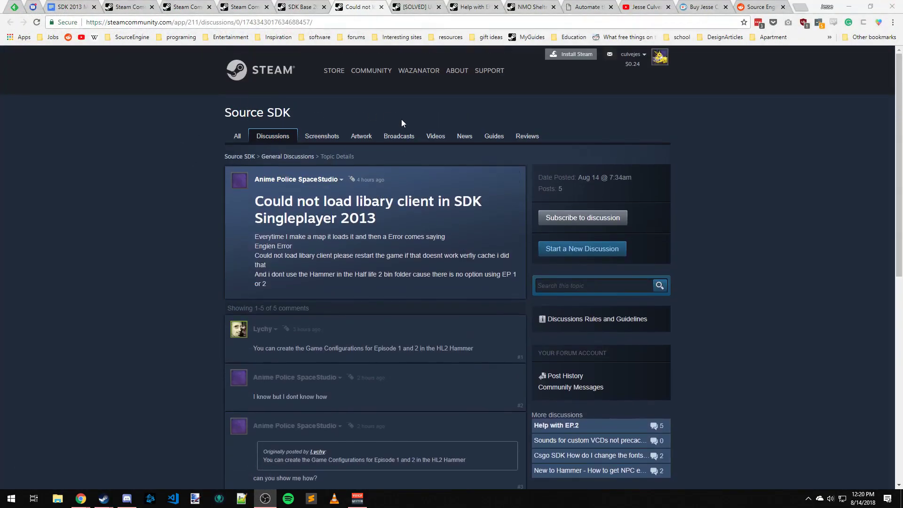